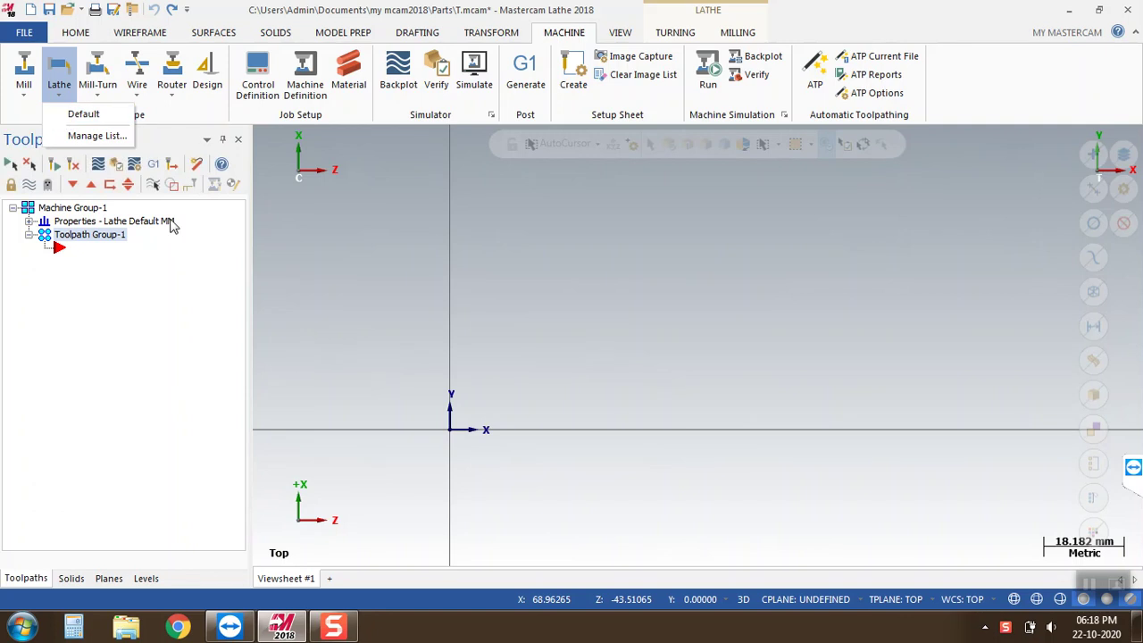
{"action": "left_click", "coordinate": [105, 346]}
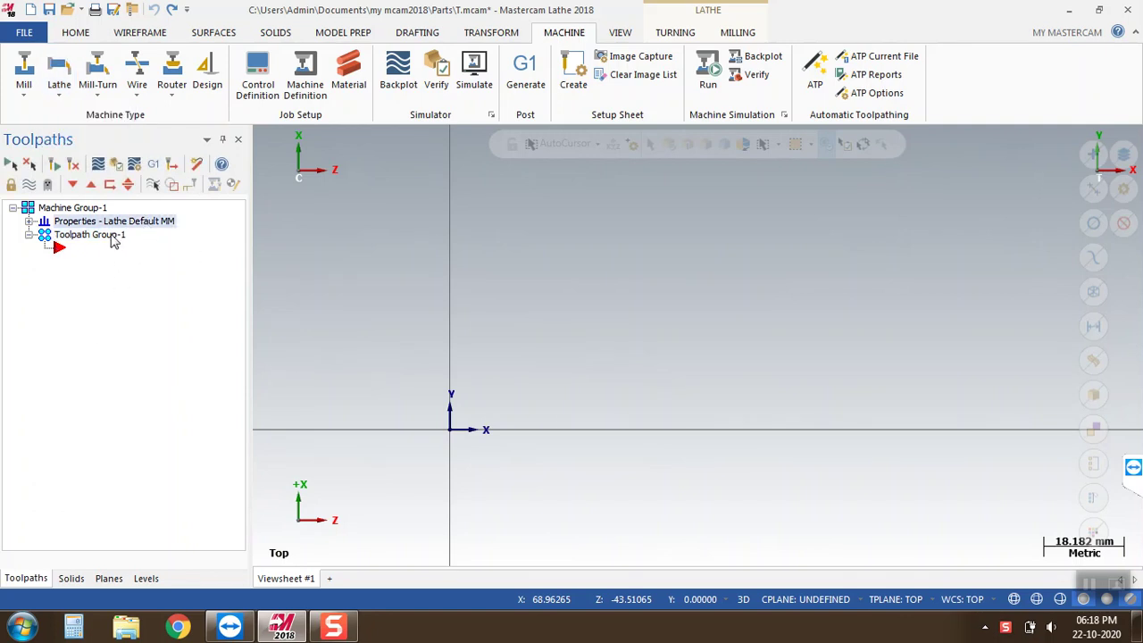
{"action": "left_click", "coordinate": [677, 34]}
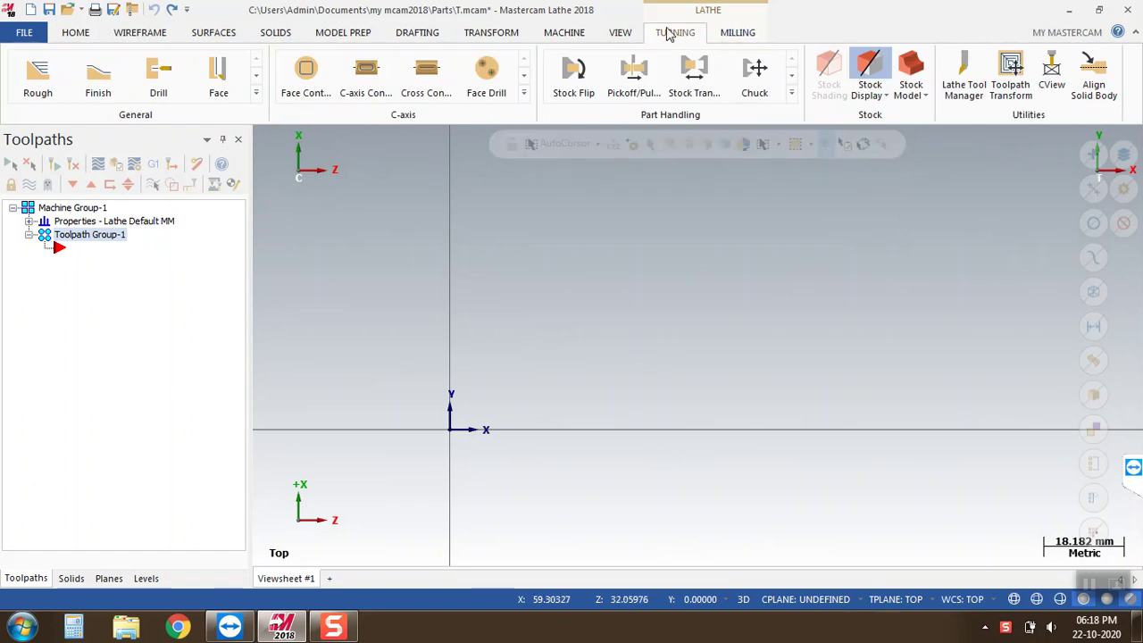
{"action": "left_click", "coordinate": [83, 34]}
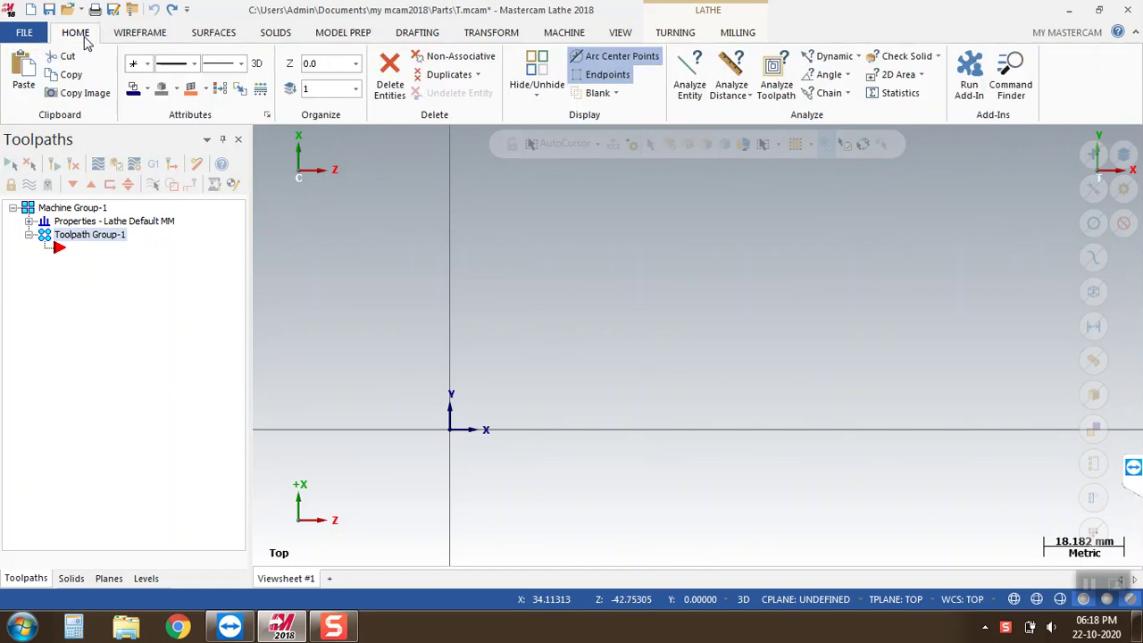
Set the graphics view and construction plane to Top (WCS) for drawing wireframe geometry.
{"action": "left_click", "coordinate": [146, 36]}
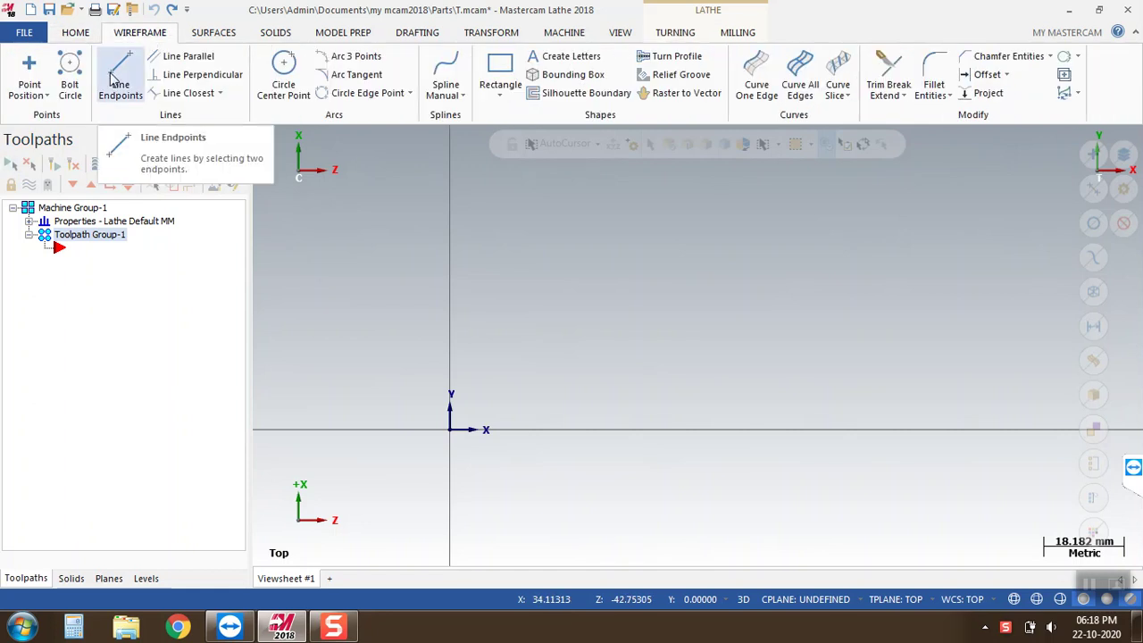
{"action": "middle_click_drag", "start_coordinate": [673, 413], "coordinate": [717, 237]}
{"action": "right_click", "coordinate": [717, 237]}
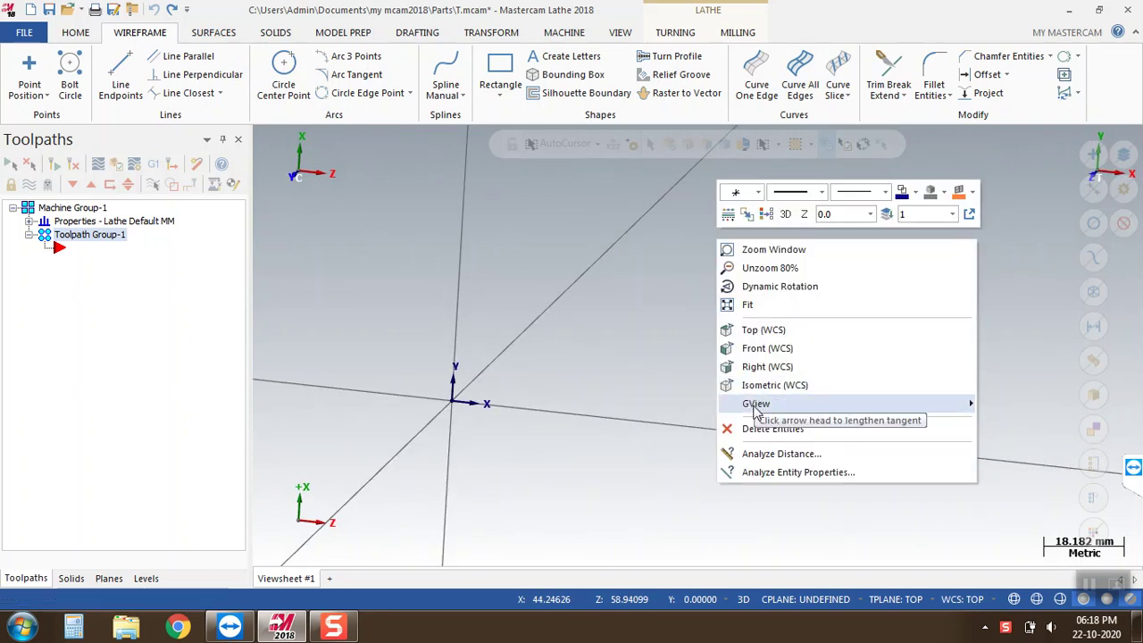
{"action": "left_click", "coordinate": [759, 330]}
Draw a connected multi-line stepped profile from the origin, about 80 mm long, ending in a vertical line about 17 mm long that crosses the axis.
{"action": "left_click", "coordinate": [121, 82]}
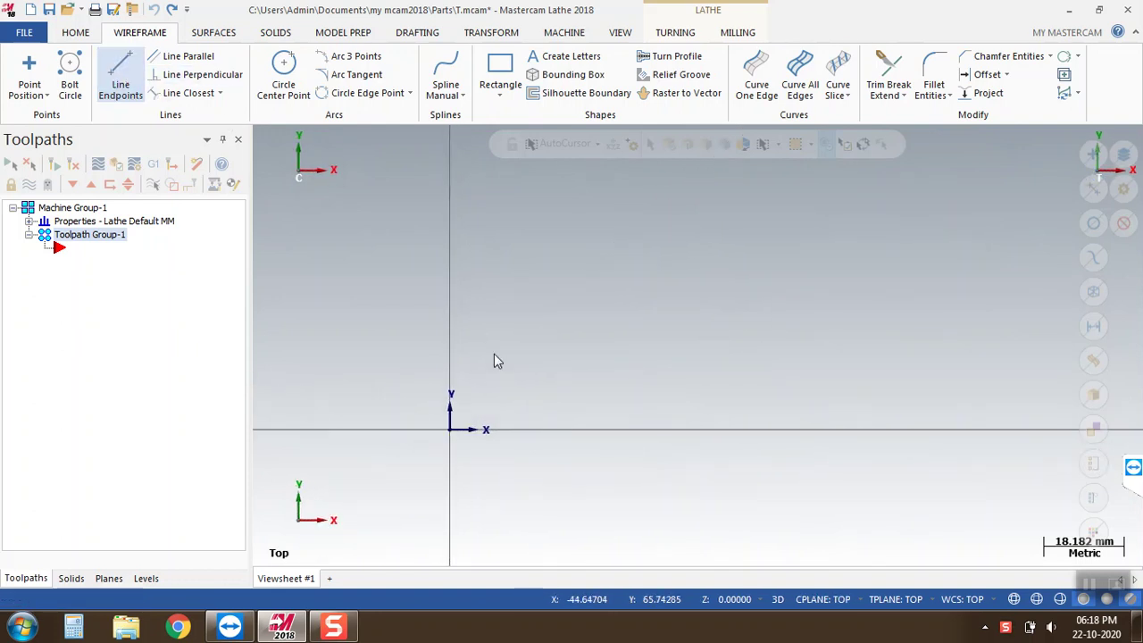
{"action": "left_click", "coordinate": [450, 425]}
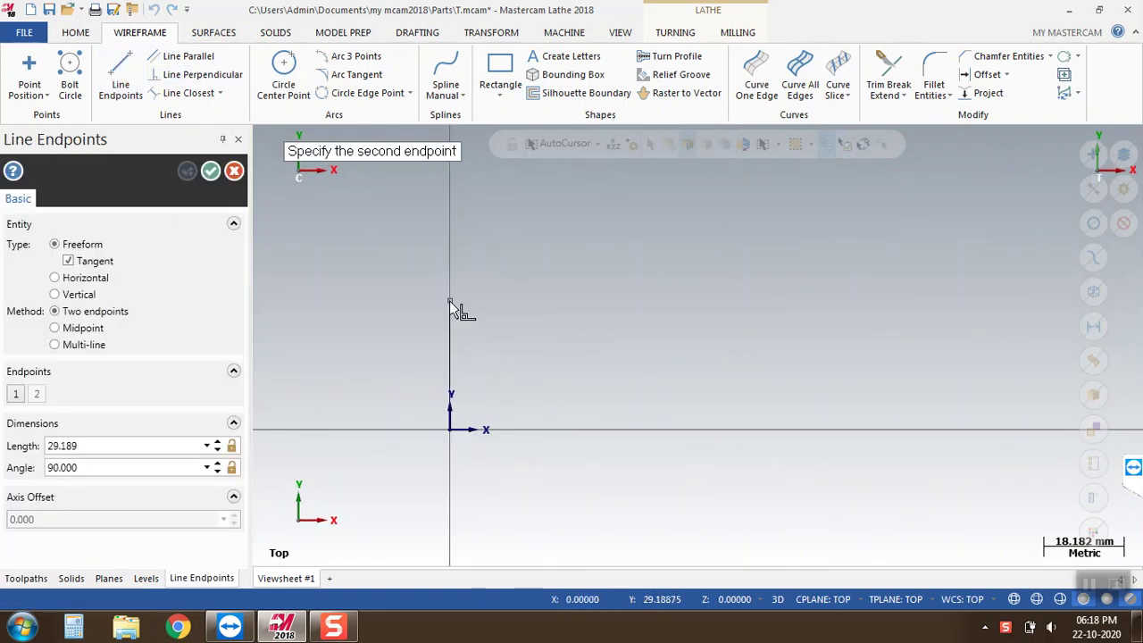
{"action": "left_click", "coordinate": [83, 348]}
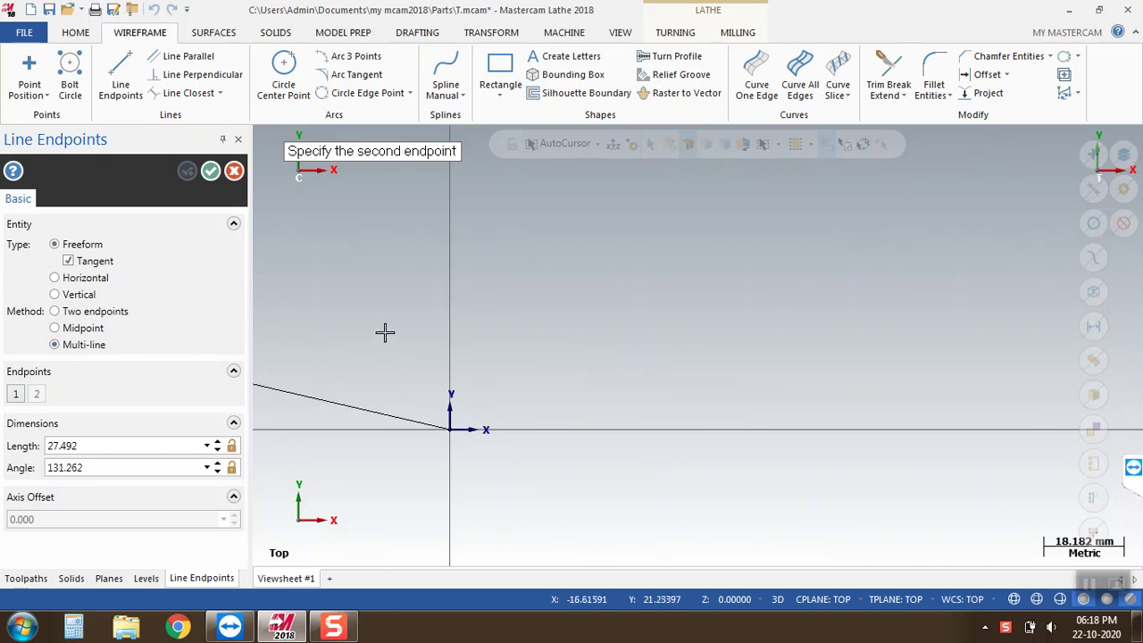
{"action": "left_click", "coordinate": [449, 312]}
{"action": "left_click", "coordinate": [551, 311]}
{"action": "left_click", "coordinate": [637, 367]}
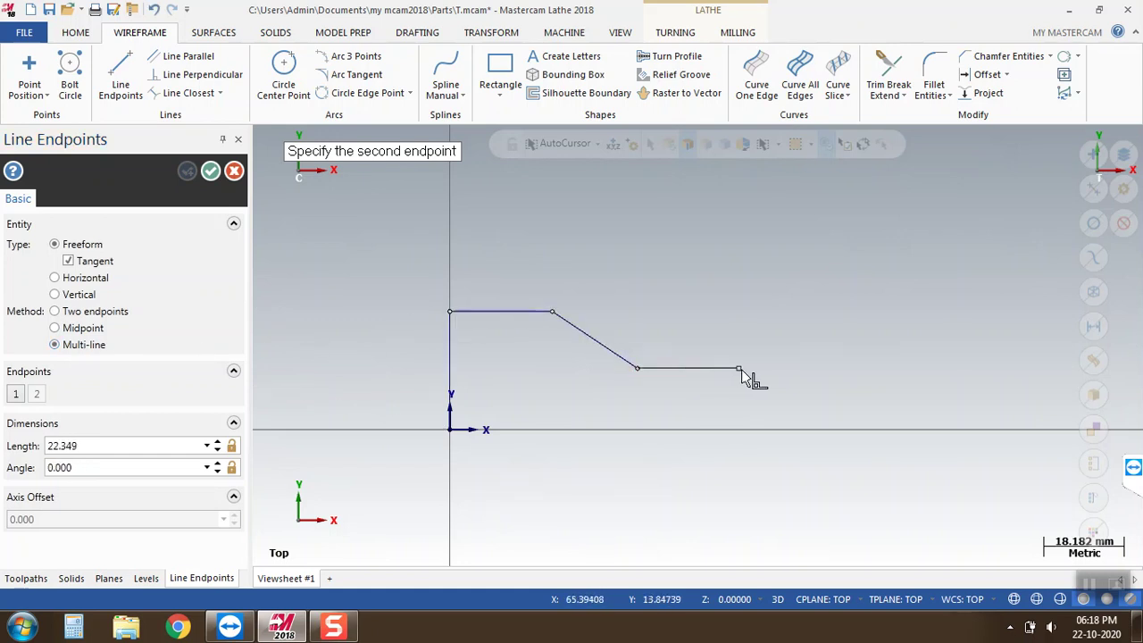
{"action": "left_click", "coordinate": [806, 369]}
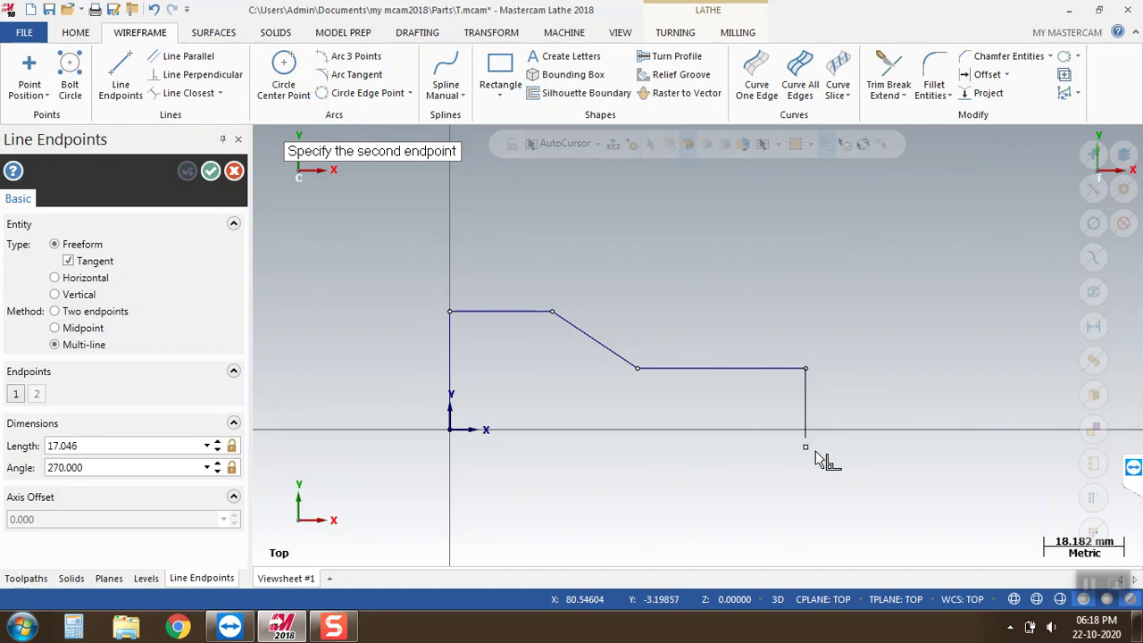
{"action": "left_click", "coordinate": [805, 445]}
{"action": "key", "text": "Escape"}
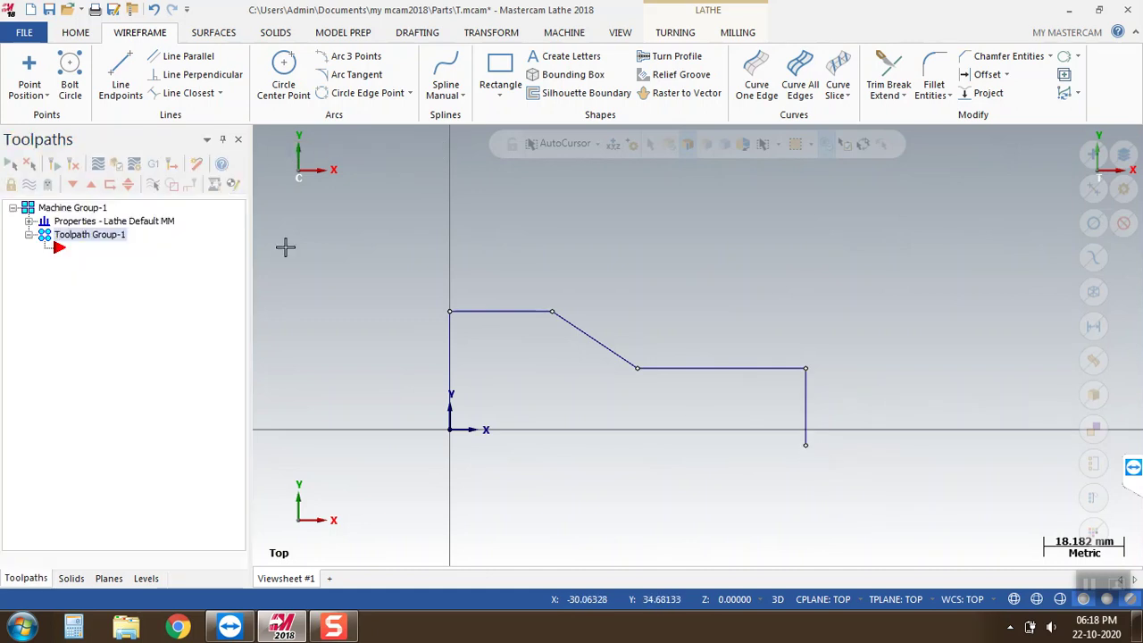
Draw a horizontal line from the origin along the X axis, extending past the profile's vertical end line.
{"action": "left_click", "coordinate": [450, 430]}
{"action": "left_click", "coordinate": [881, 435]}
{"action": "key", "text": "Escape"}
{"action": "key", "text": "Escape"}
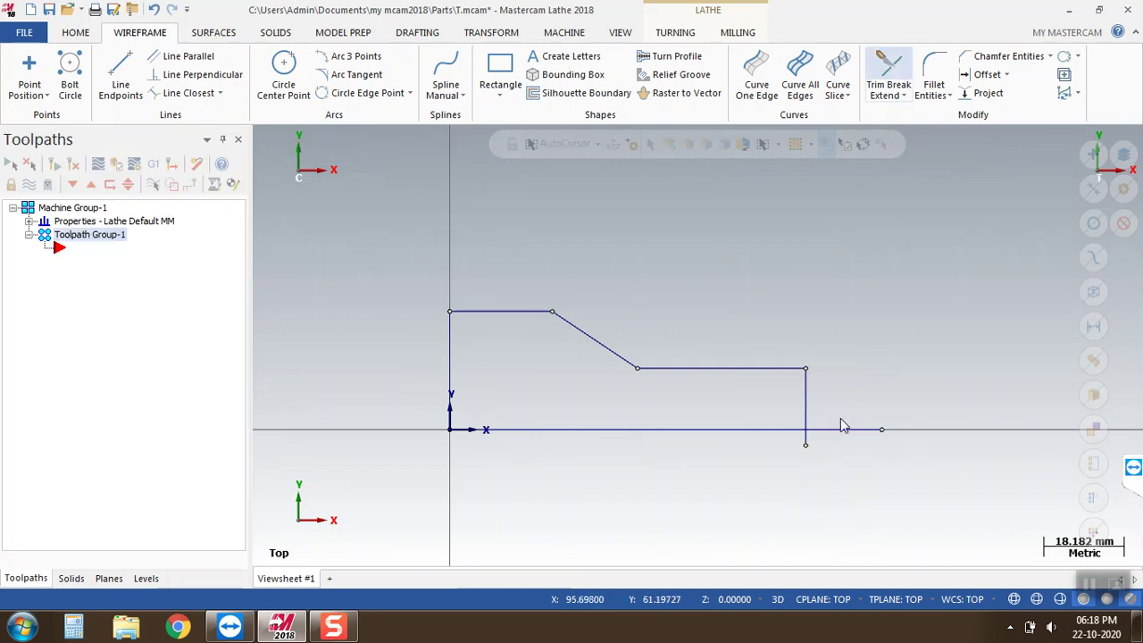
Try to trim the axis line's overhang beyond the vertical end line using the Auto trim method.
{"action": "left_click", "coordinate": [855, 430]}
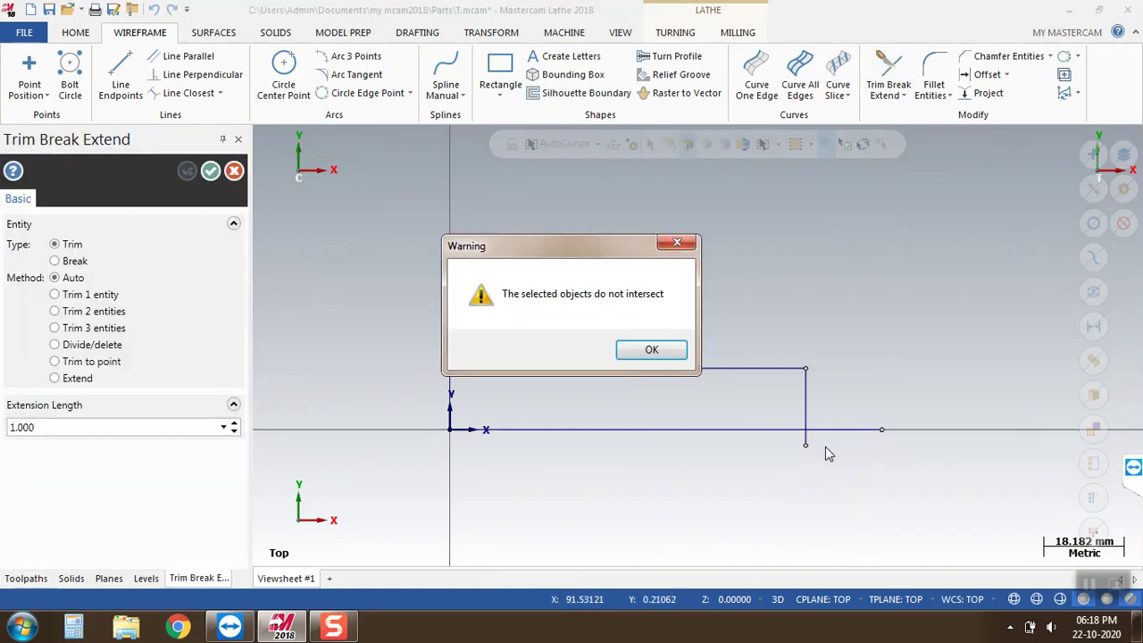
{"action": "left_click", "coordinate": [651, 349]}
{"action": "left_click", "coordinate": [860, 430]}
{"action": "key", "text": "Escape"}
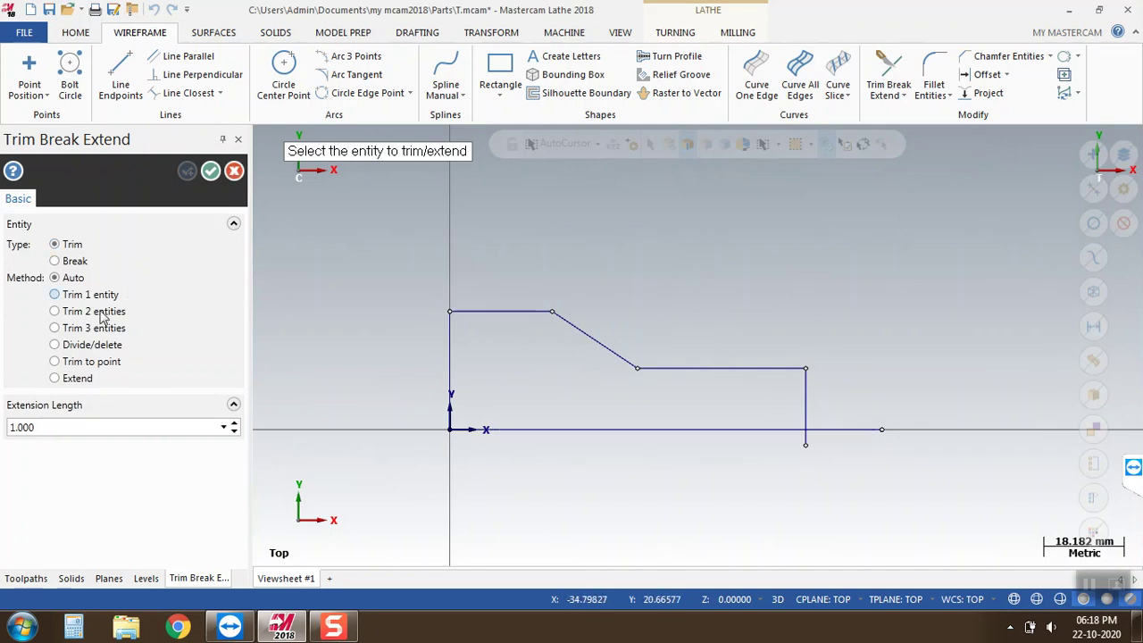
Use Divide/delete trimming to remove the axis line, the end line's tail below the axis and the vertical line at the origin.
{"action": "left_click", "coordinate": [69, 349]}
{"action": "left_click", "coordinate": [860, 430]}
{"action": "left_click", "coordinate": [806, 438]}
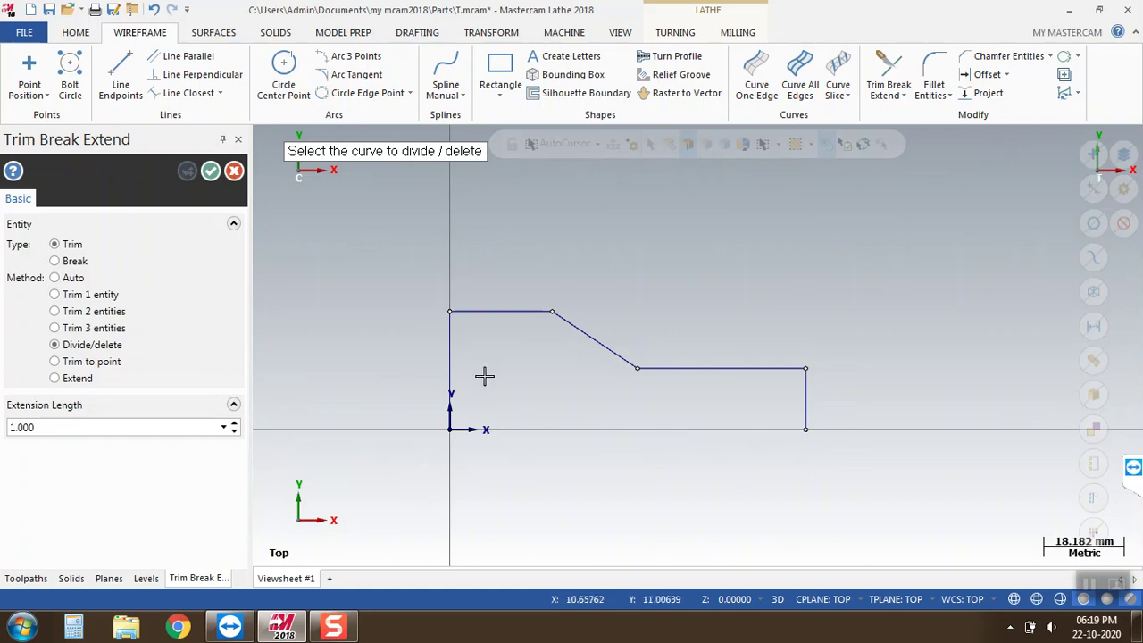
{"action": "left_click", "coordinate": [204, 176]}
{"action": "middle_click_drag", "start_coordinate": [875, 372], "coordinate": [858, 407]}
{"action": "left_click", "coordinate": [684, 35]}
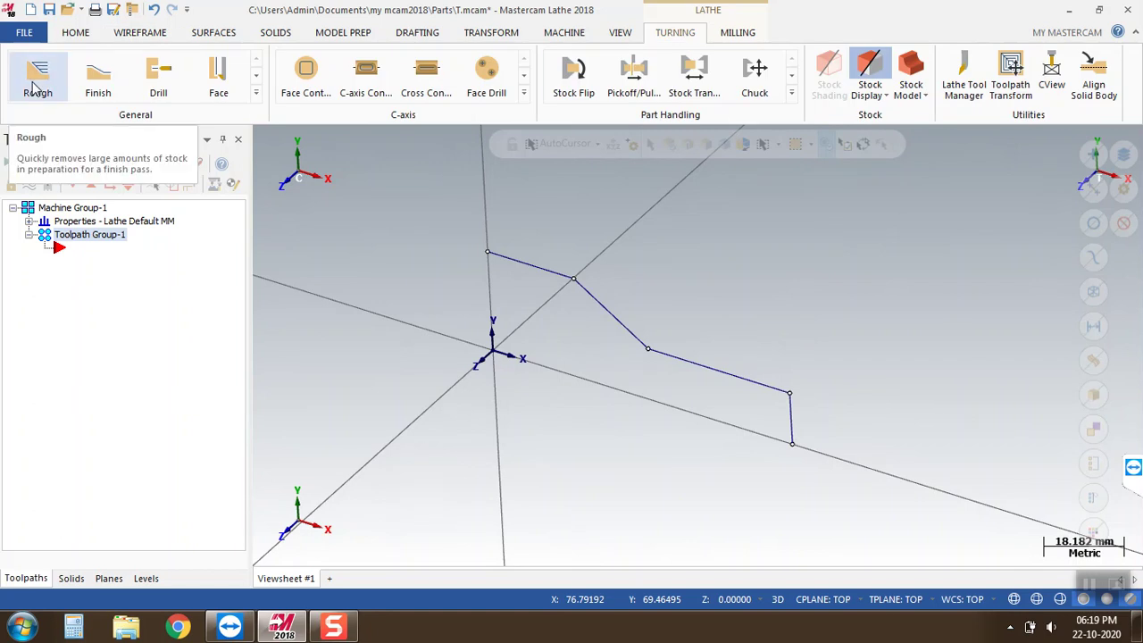
{"action": "mouse_move", "coordinate": [699, 345]}
{"action": "middle_mouse_down"}
{"action": "mouse_move", "coordinate": [711, 329]}
{"action": "mouse_move", "coordinate": [712, 342]}
{"action": "middle_mouse_up"}
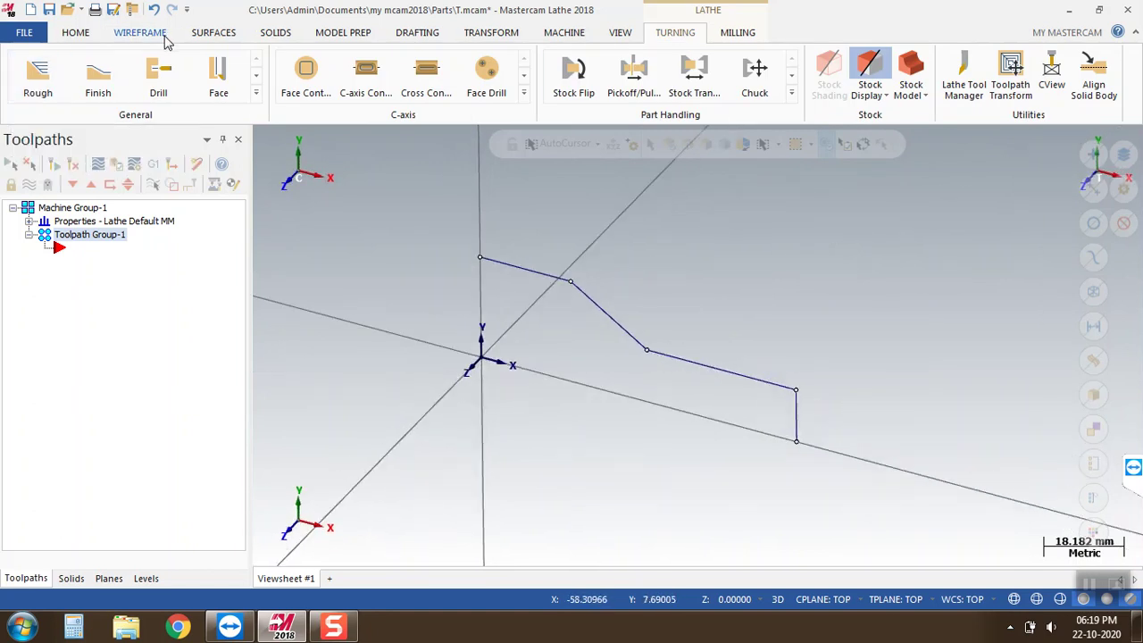
Fillet the corner between the lower horizontal line and the vertical end line with a 9 mm radius.
{"action": "left_click", "coordinate": [159, 36]}
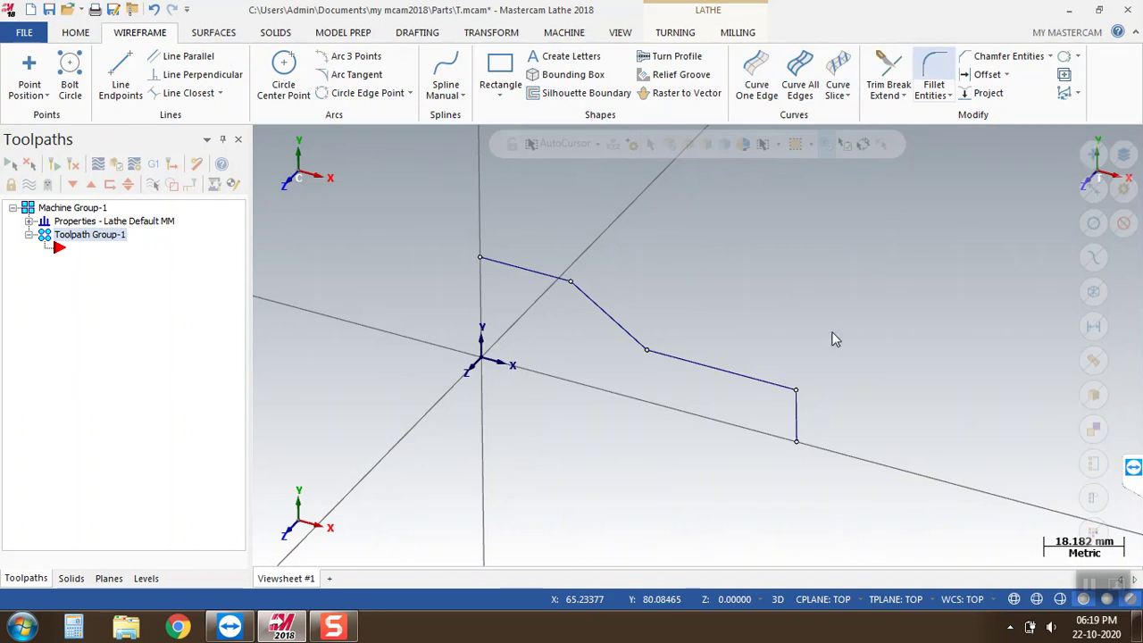
{"action": "left_click", "coordinate": [951, 80]}
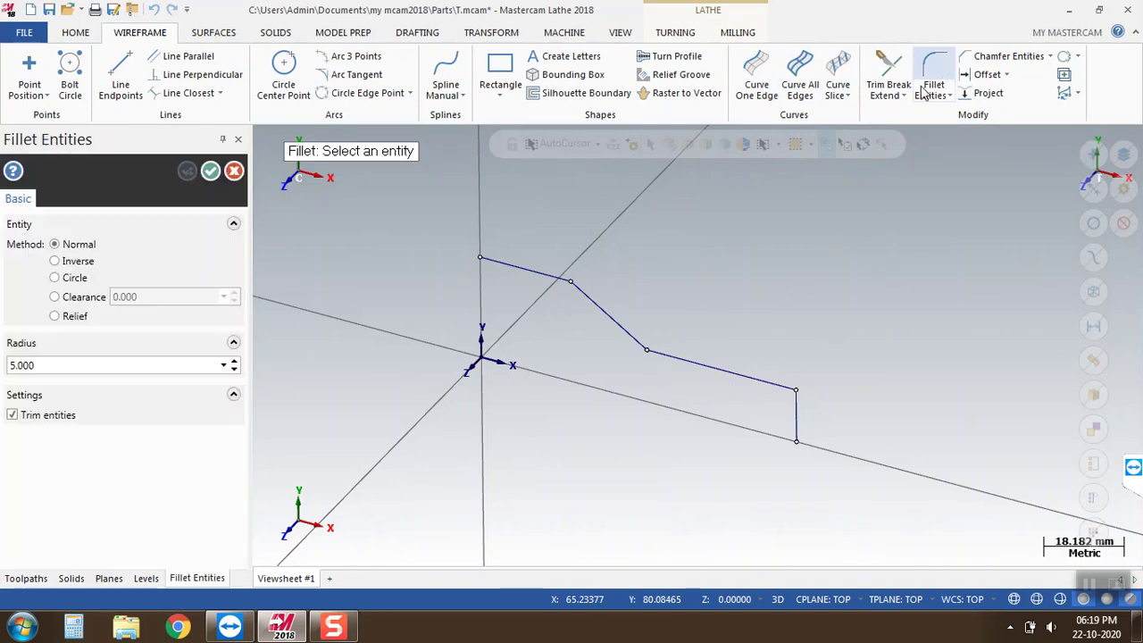
{"action": "left_click", "coordinate": [758, 379]}
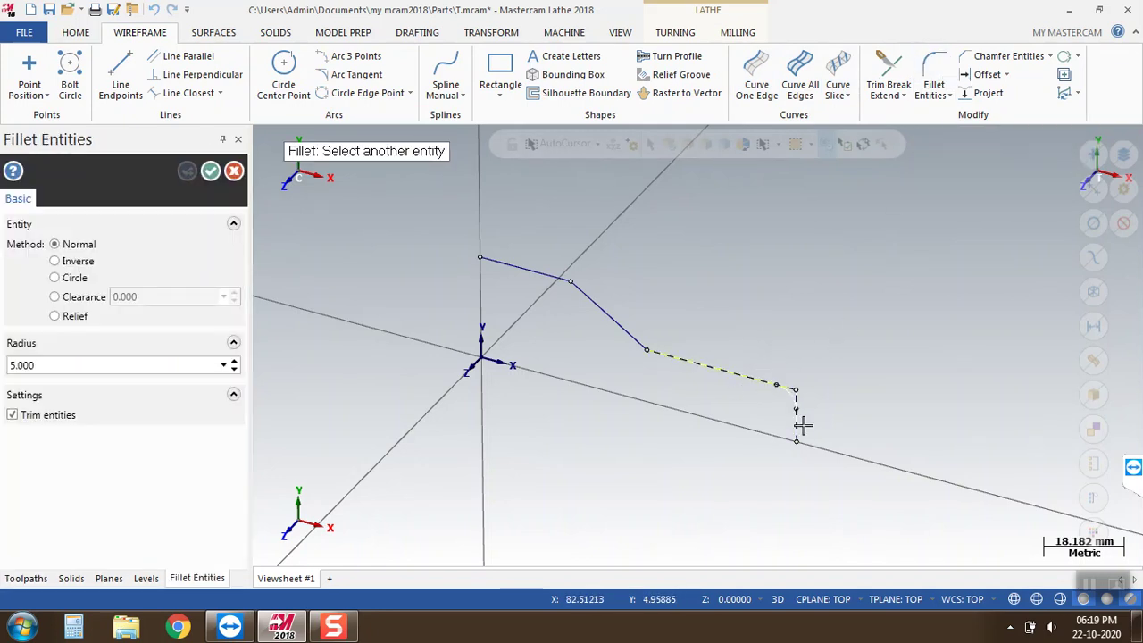
{"action": "left_click", "coordinate": [234, 360]}
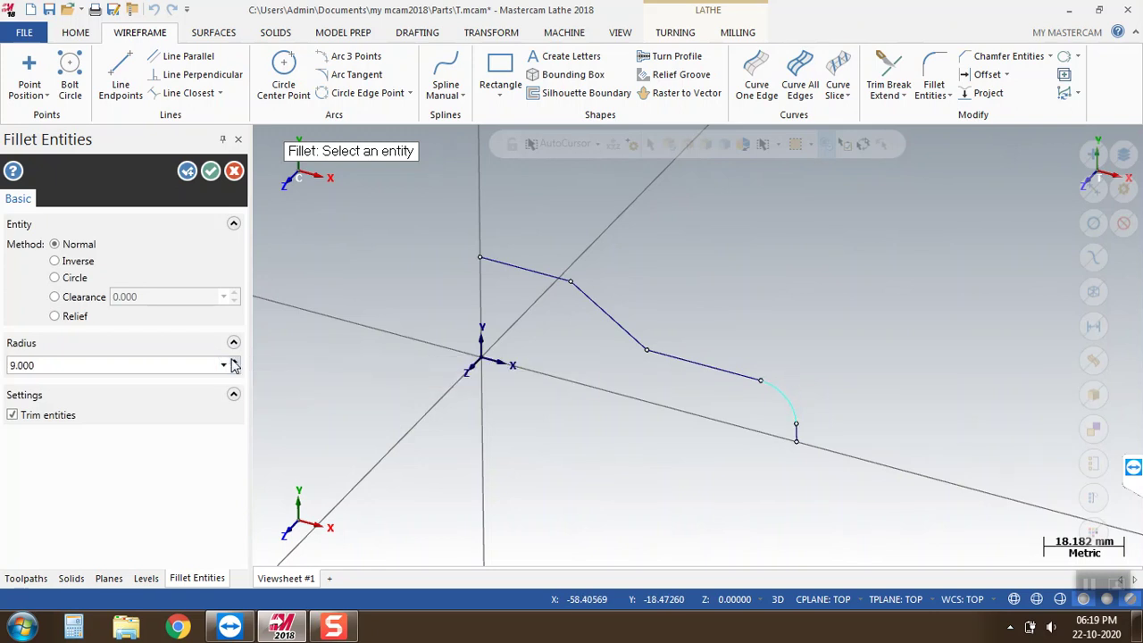
{"action": "left_click", "coordinate": [206, 170]}
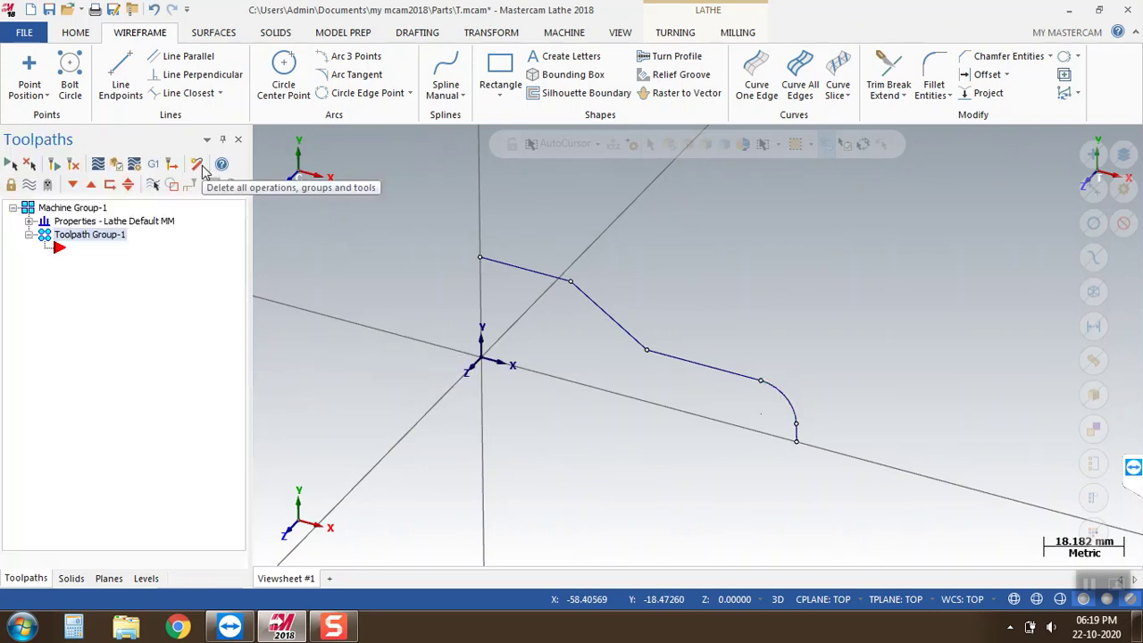
Fillet the corner between the upper horizontal line and the sloping line with a 19 mm radius.
{"action": "left_click", "coordinate": [949, 69]}
{"action": "left_click", "coordinate": [556, 279]}
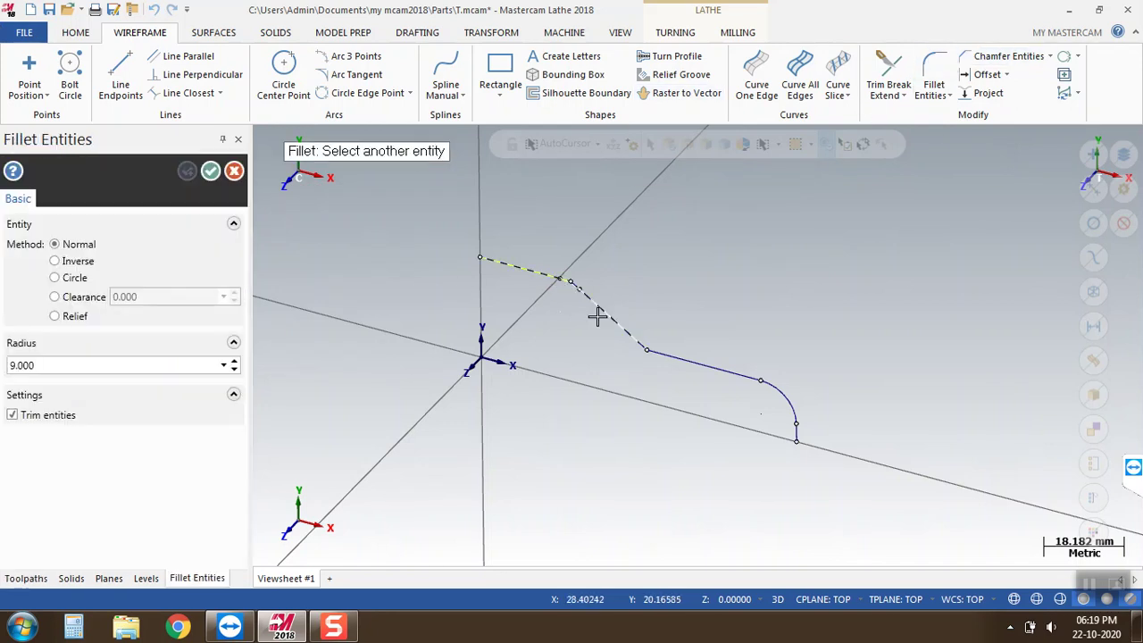
{"action": "left_click", "coordinate": [608, 324]}
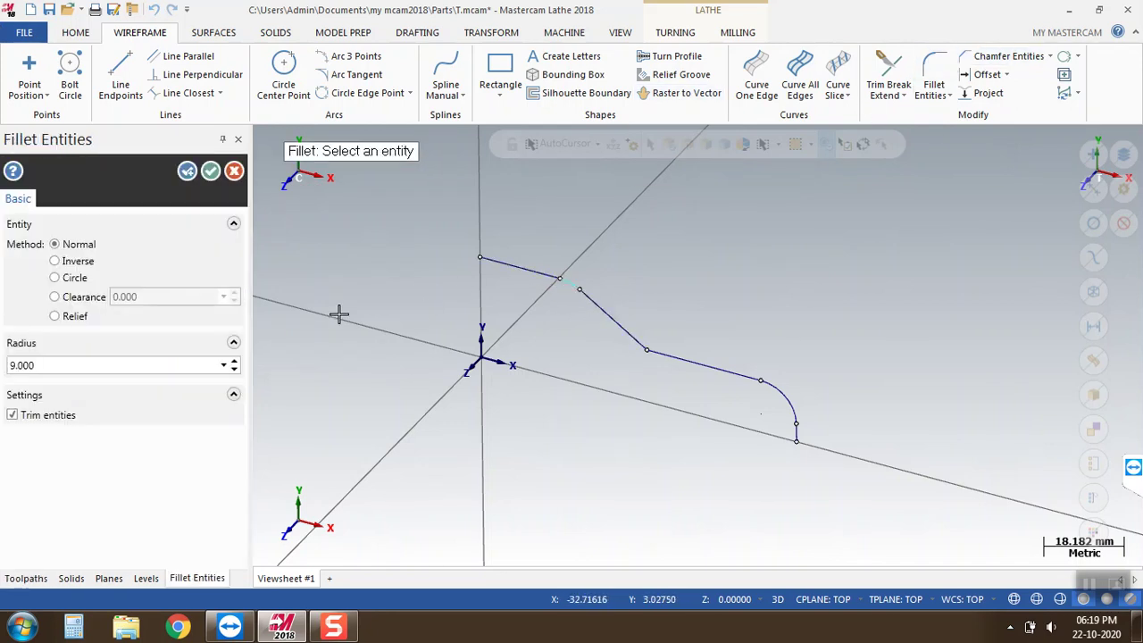
{"action": "left_click", "coordinate": [234, 365]}
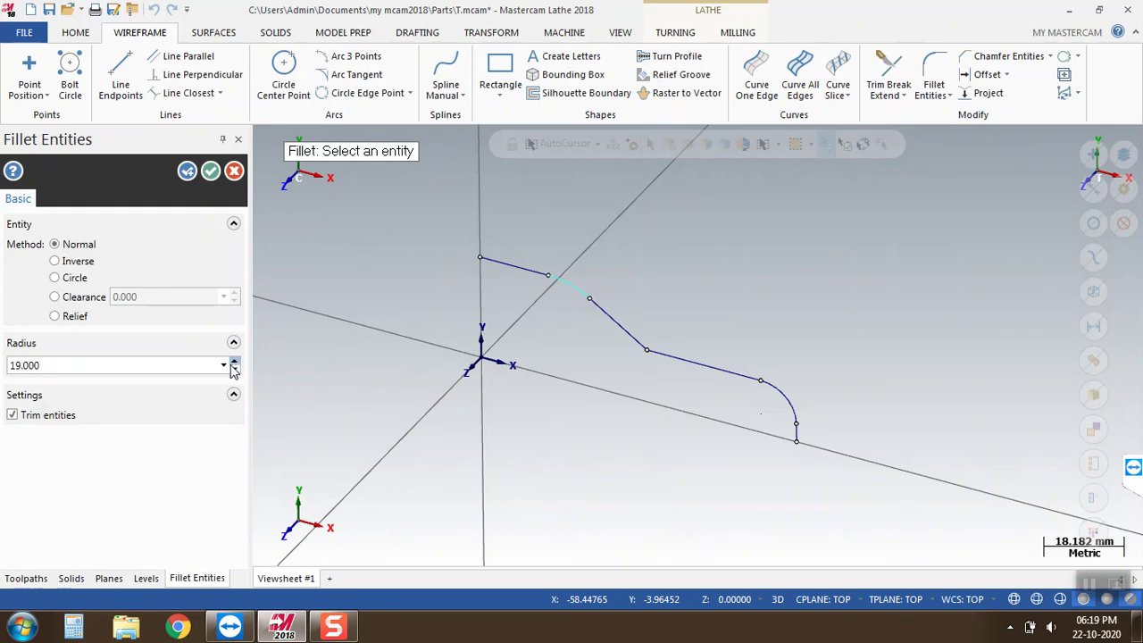
{"action": "left_click", "coordinate": [211, 172]}
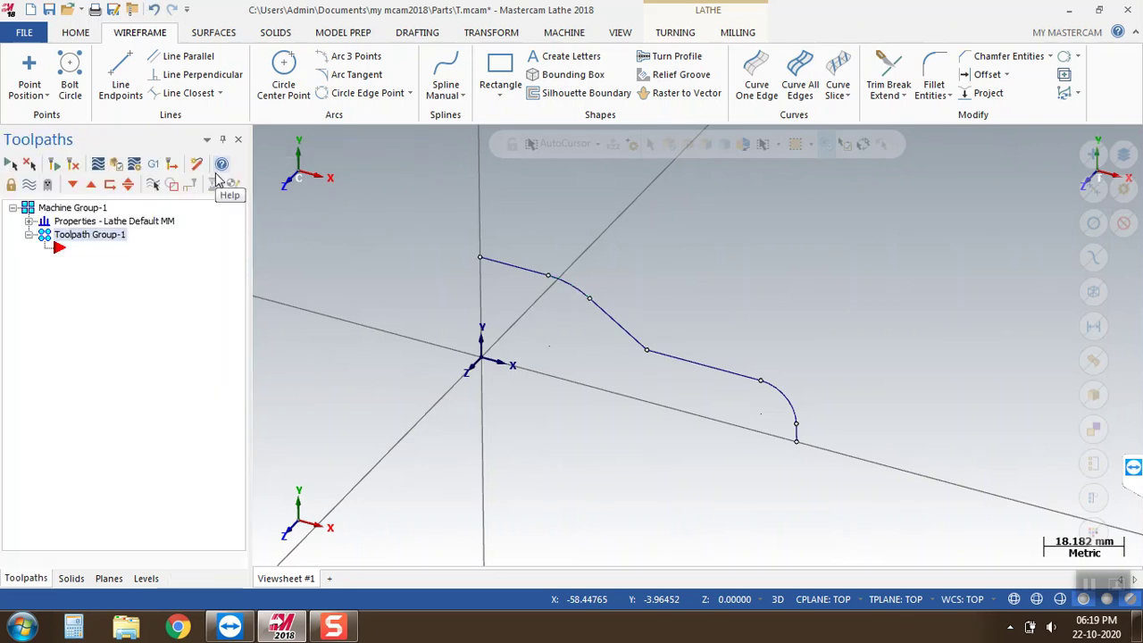
Start a lathe Rough toolpath for the filleted profile.
{"action": "middle_click_drag", "start_coordinate": [597, 278], "coordinate": [658, 235]}
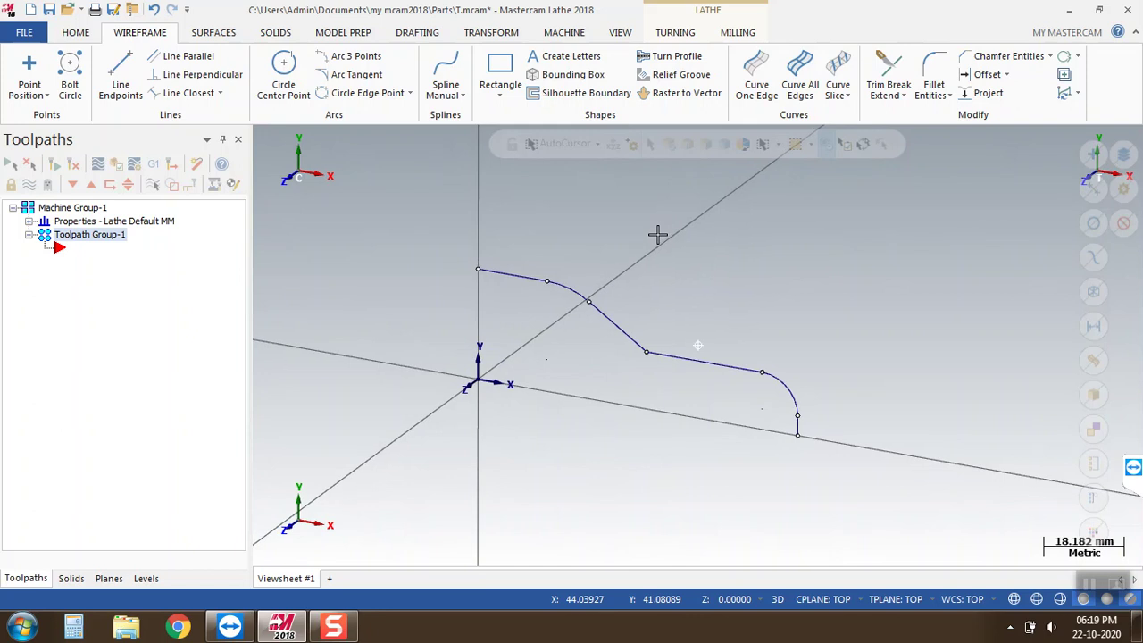
{"action": "left_click", "coordinate": [675, 32]}
{"action": "left_click", "coordinate": [44, 79]}
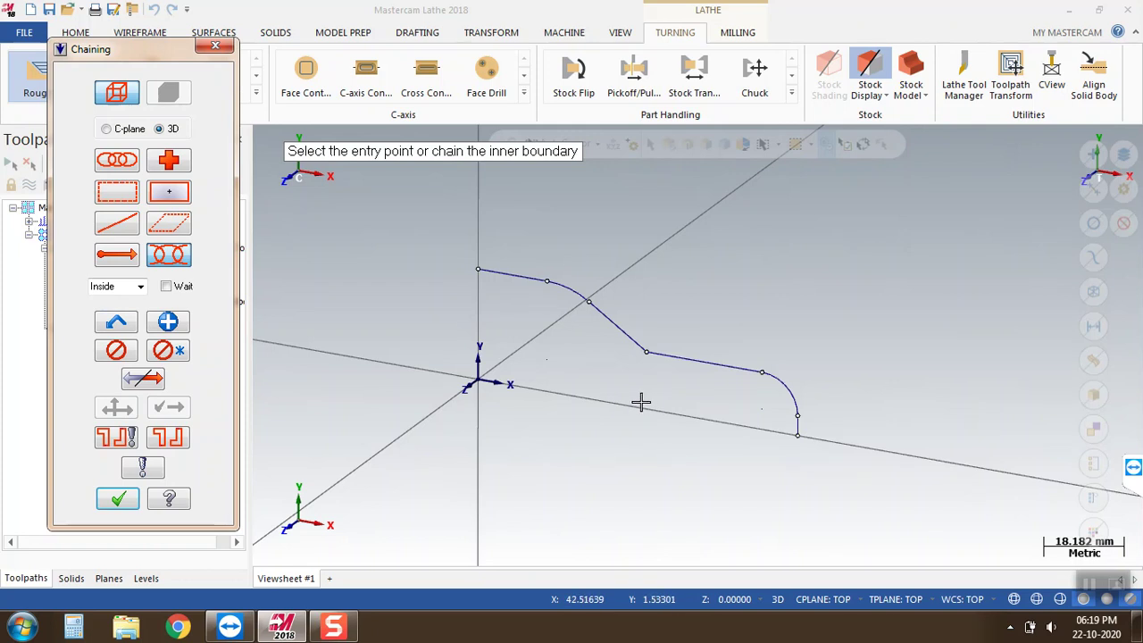
{"action": "left_click", "coordinate": [123, 162]}
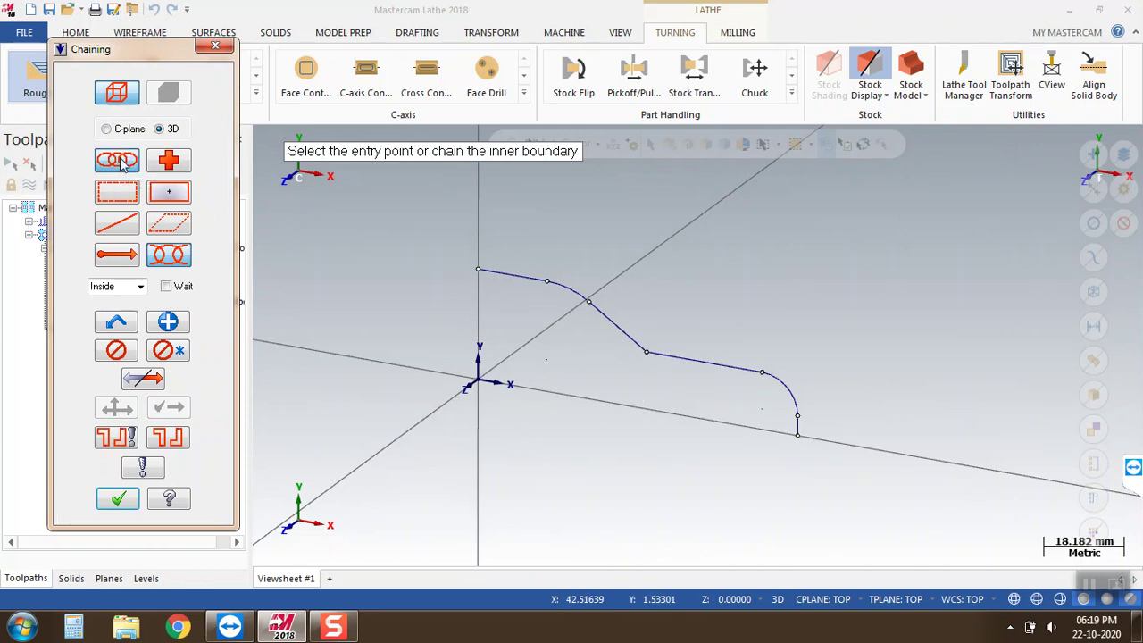
{"action": "left_click", "coordinate": [807, 432]}
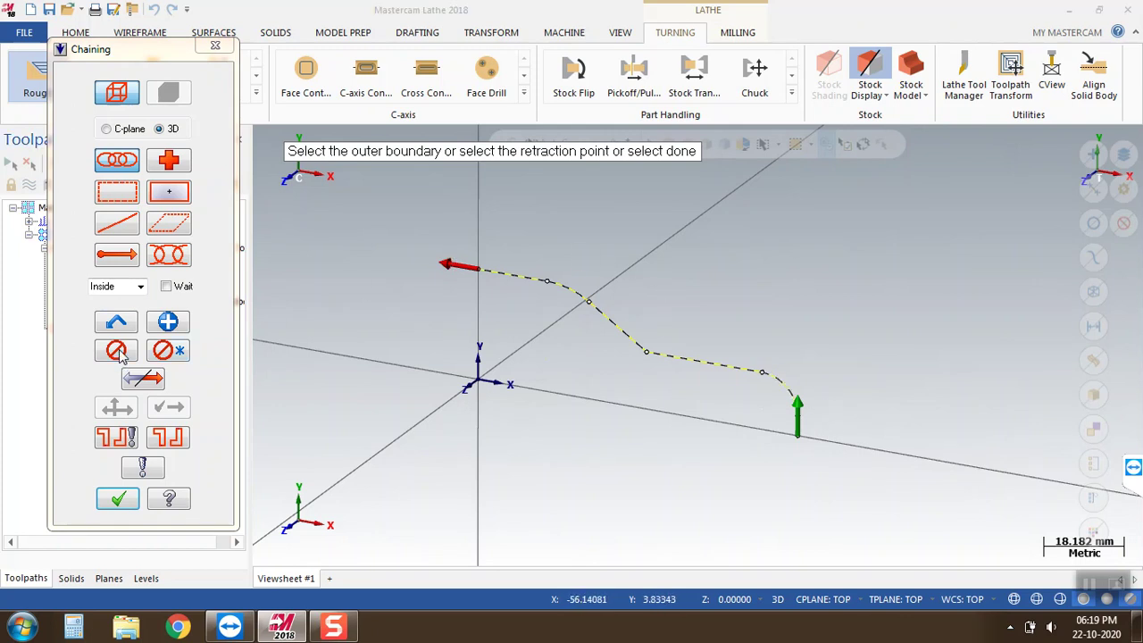
{"action": "left_click", "coordinate": [117, 351]}
Chain the profile with partial chaining from the vertical end line to the upper horizontal line, and accept it as the roughing geometry.
{"action": "left_click", "coordinate": [175, 264]}
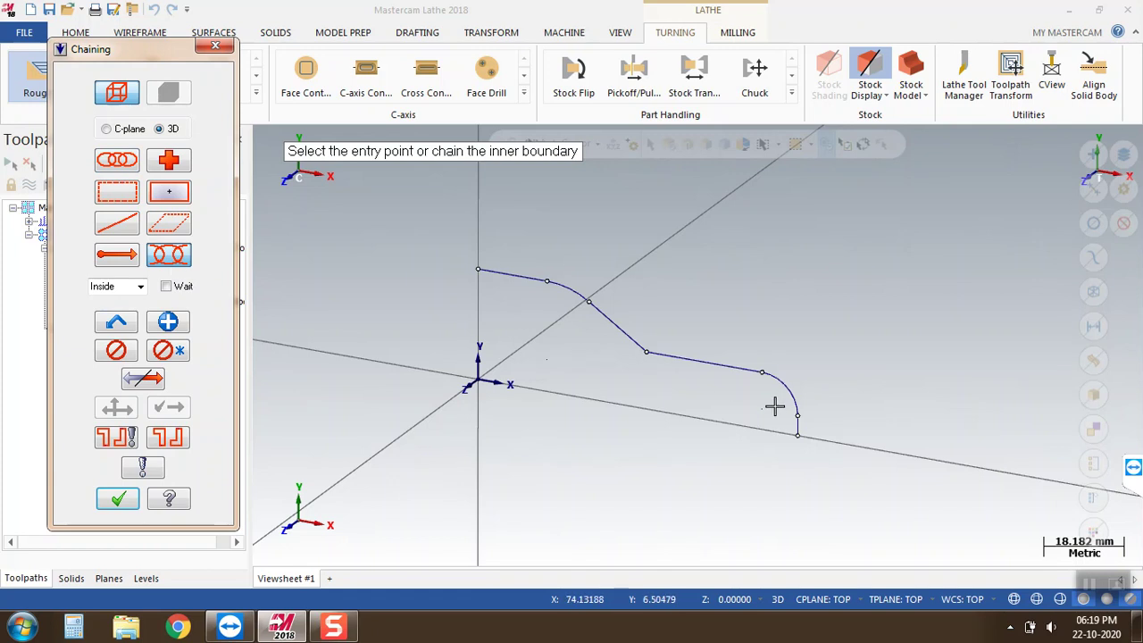
{"action": "left_click", "coordinate": [798, 425]}
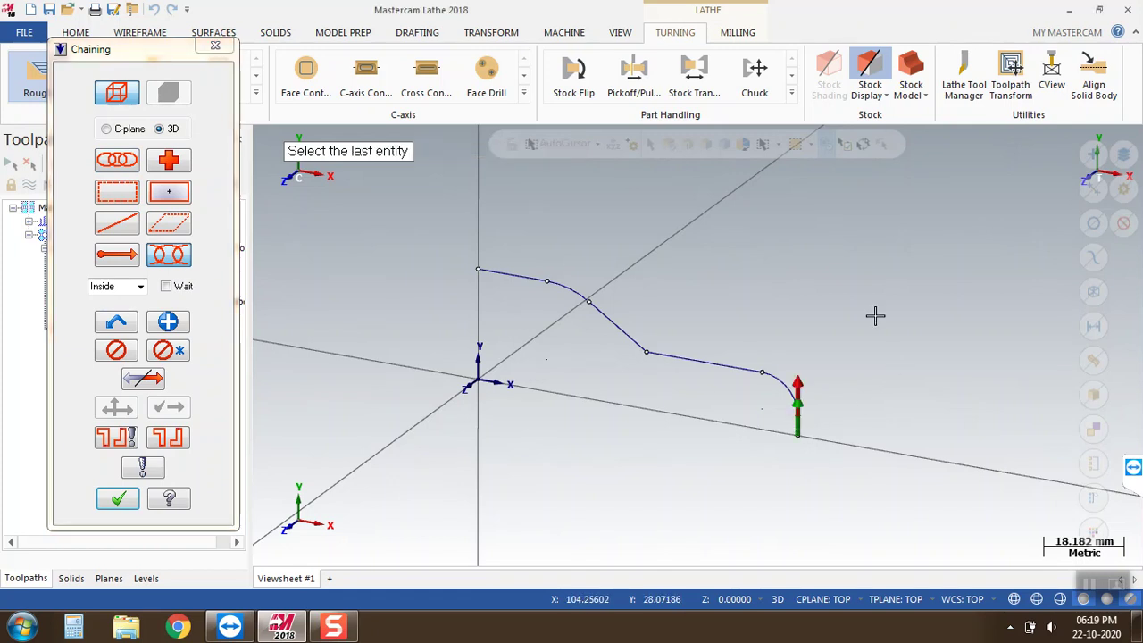
{"action": "left_click", "coordinate": [494, 270]}
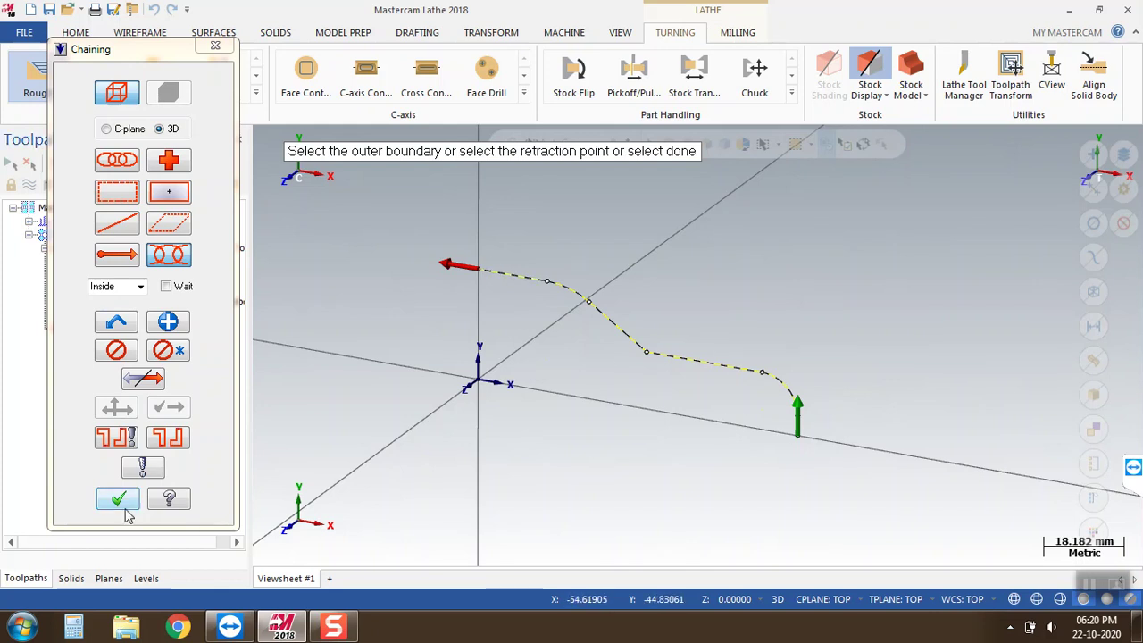
{"action": "left_click", "coordinate": [118, 498]}
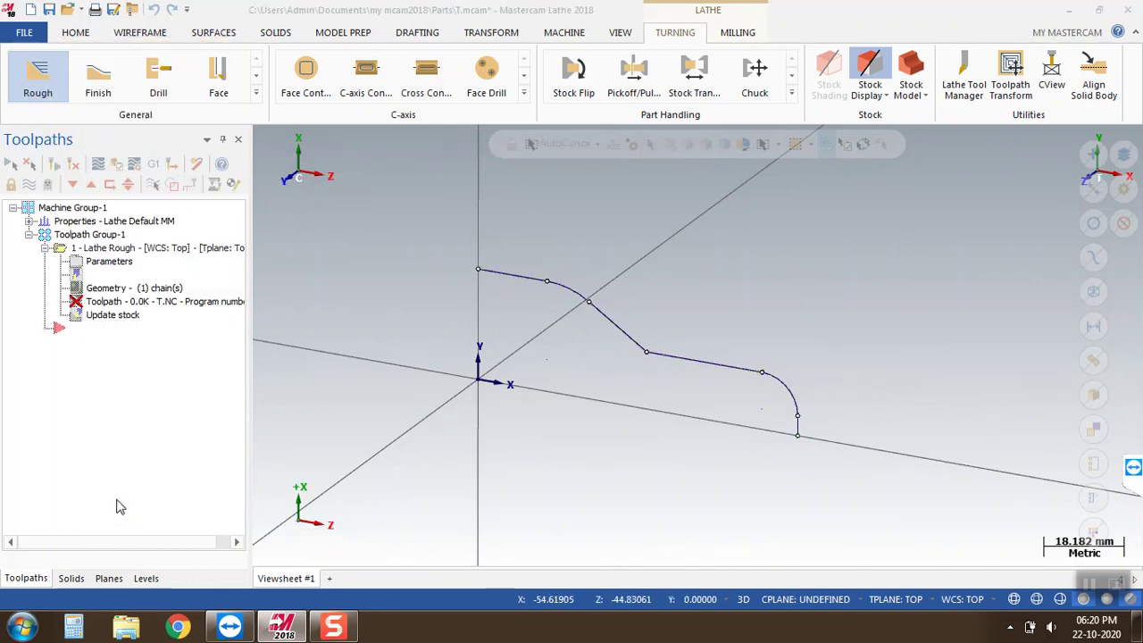
{"action": "left_click_drag", "start_coordinate": [256, 183], "coordinate": [261, 57]}
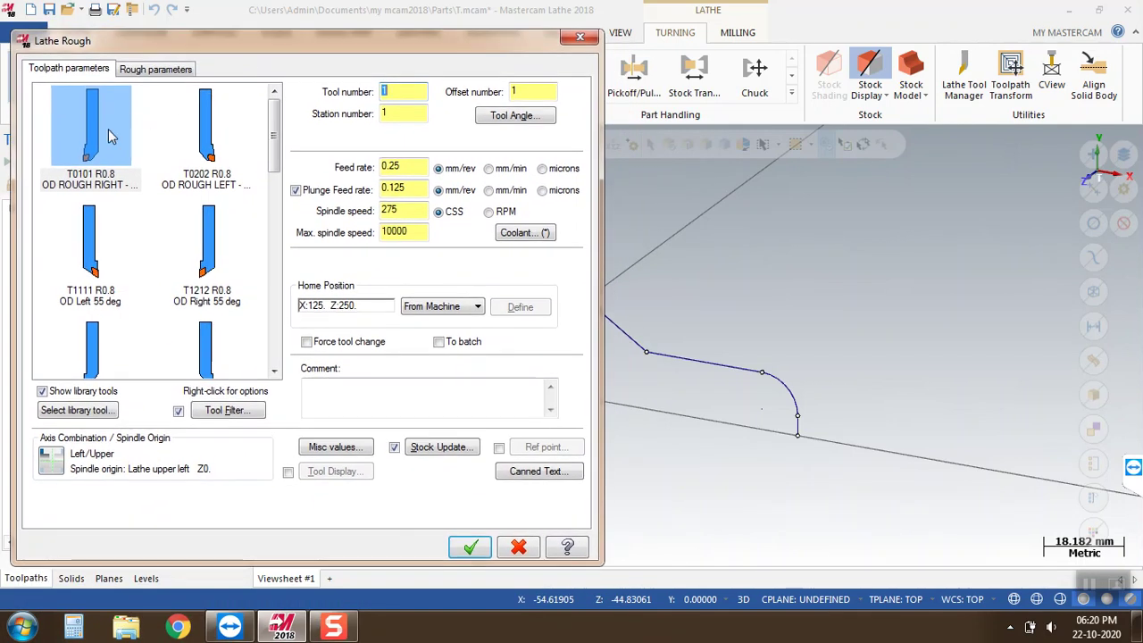
Choose the T0101 R0.8 OD Rough Right 80-degree tool and accept the rough parameters to generate the toolpath.
{"action": "left_click", "coordinate": [98, 143]}
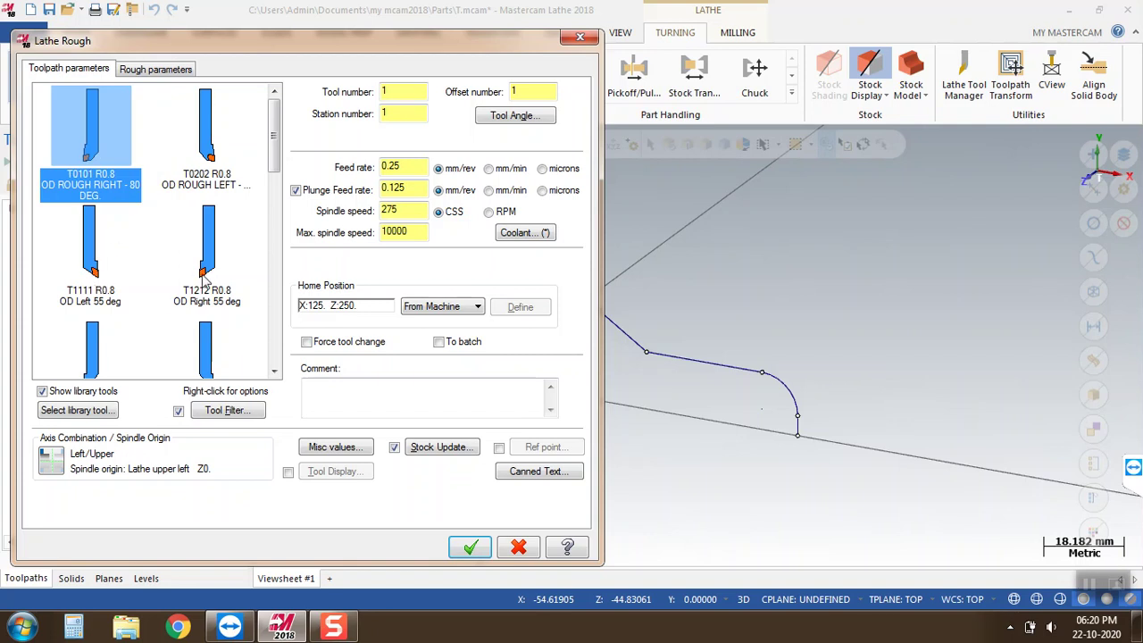
{"action": "left_click", "coordinate": [203, 278]}
{"action": "left_click", "coordinate": [75, 163]}
{"action": "left_click", "coordinate": [409, 167]}
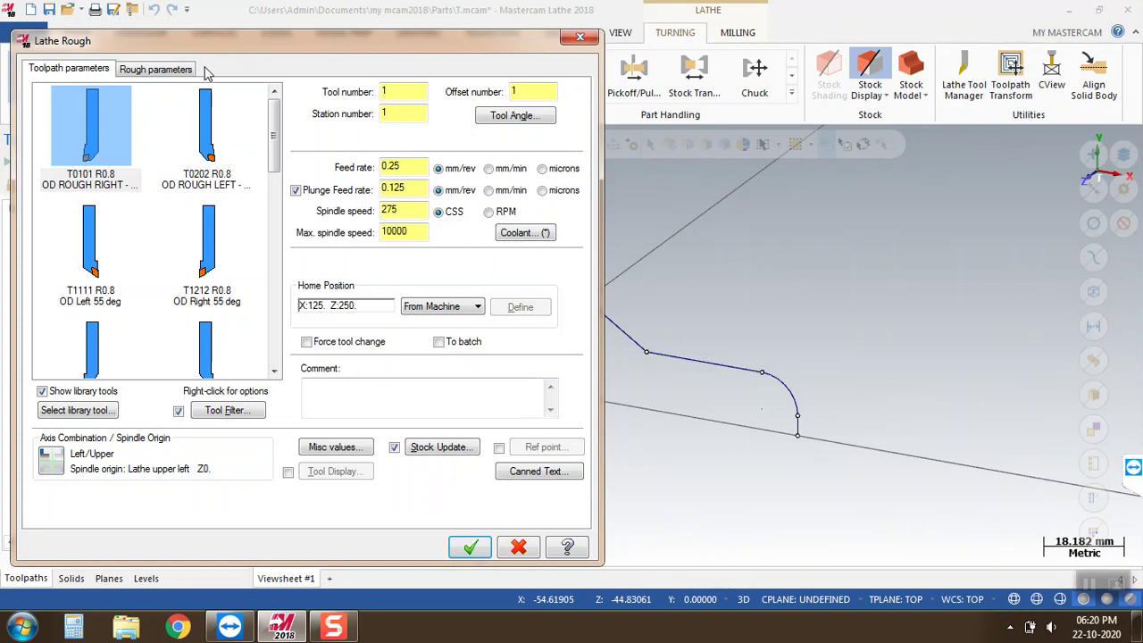
{"action": "left_click", "coordinate": [153, 70]}
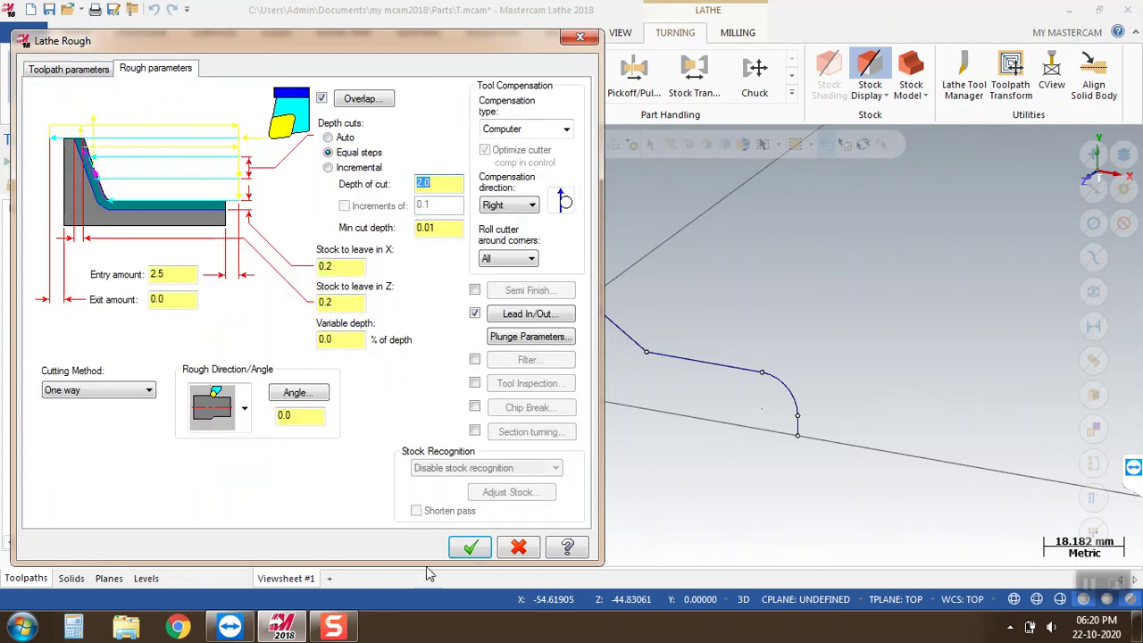
{"action": "left_click", "coordinate": [469, 554]}
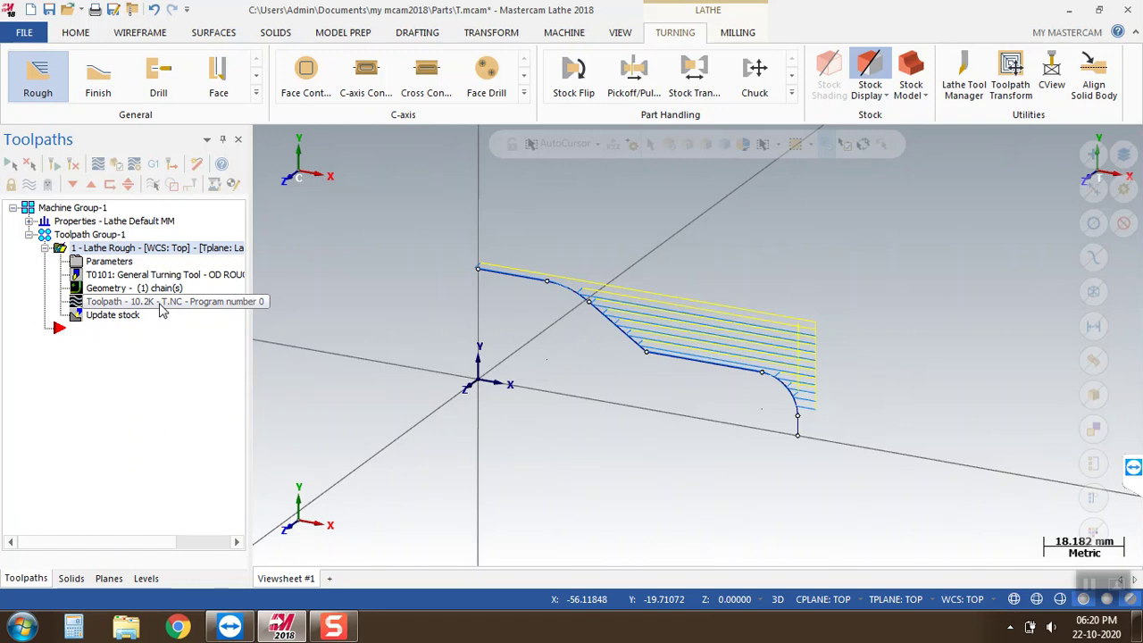
Backplot the Lathe Rough toolpath to check the tool motion along the profile, and close the backplot.
{"action": "key", "text": "alt+t"}
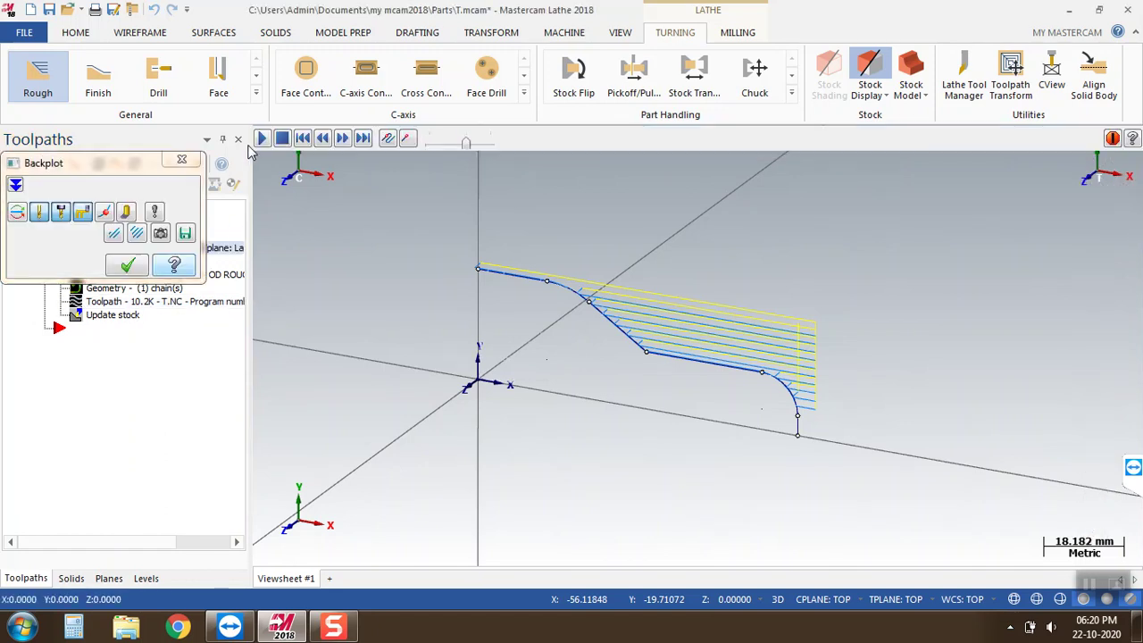
{"action": "left_click", "coordinate": [260, 139]}
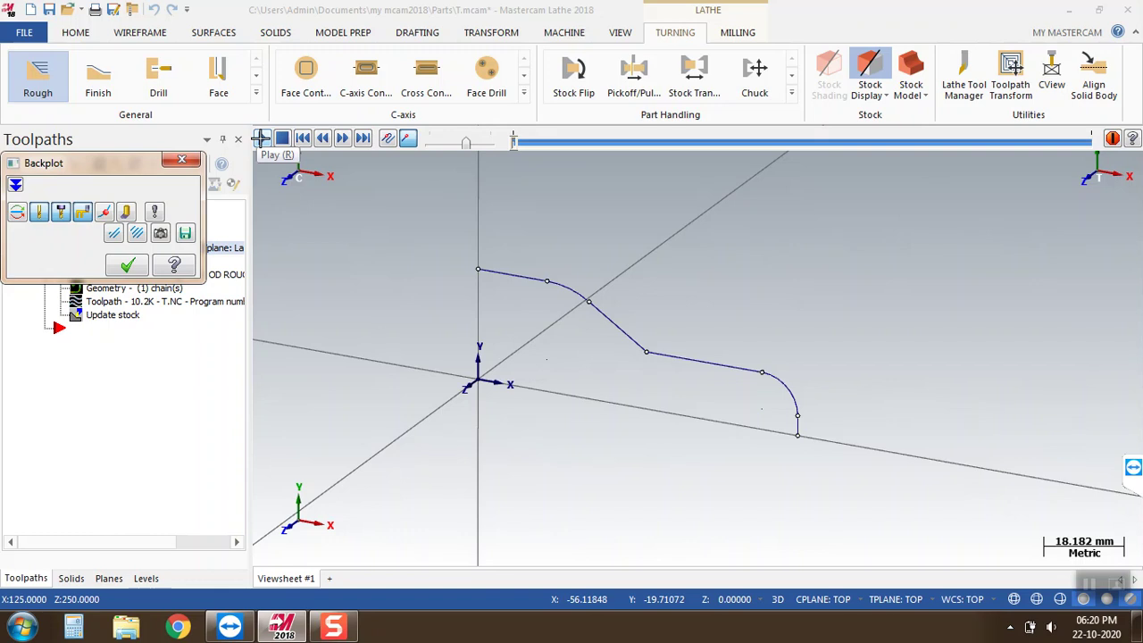
{"action": "left_click", "coordinate": [260, 140]}
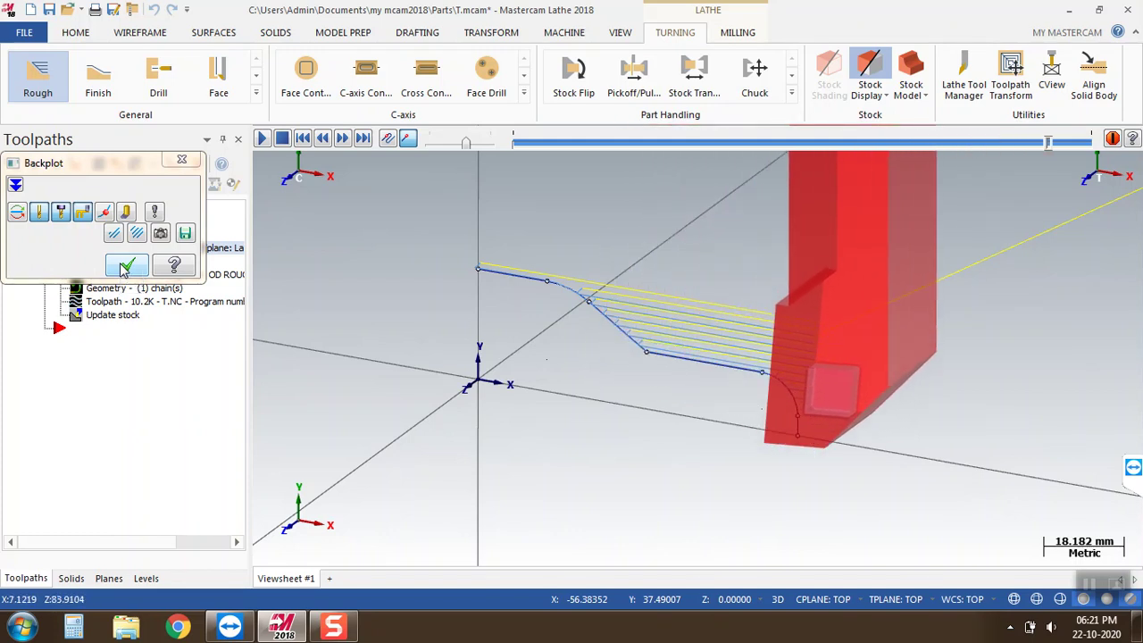
{"action": "left_click", "coordinate": [125, 266]}
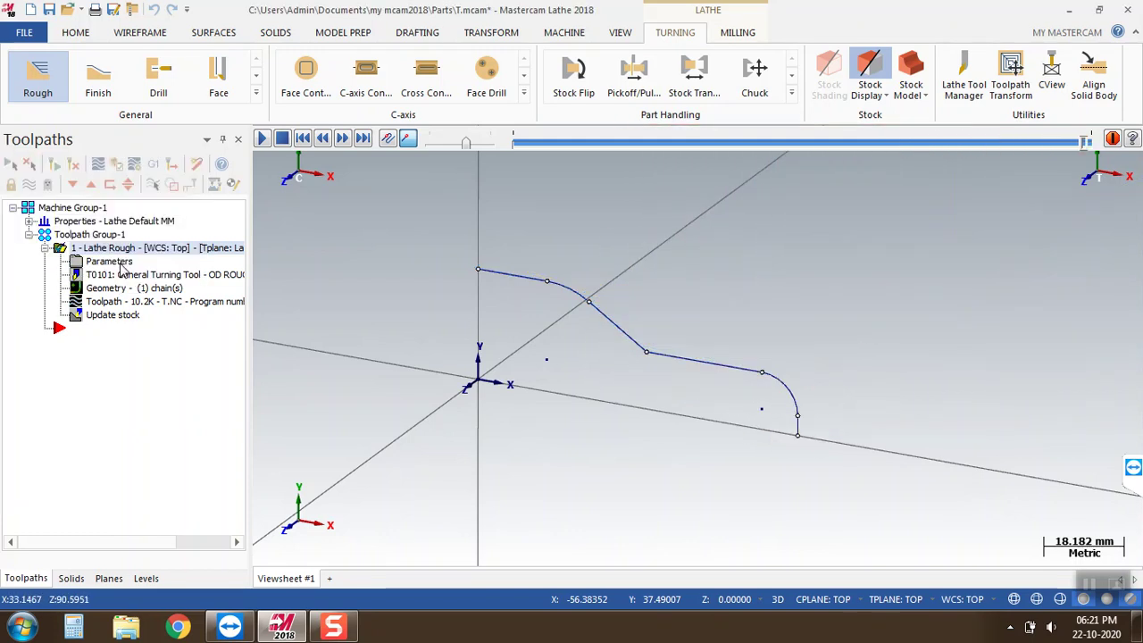
Define the left spindle stock as a cylinder from two points: the profile's upper start point and its end point on the axis.
{"action": "left_click", "coordinate": [29, 222]}
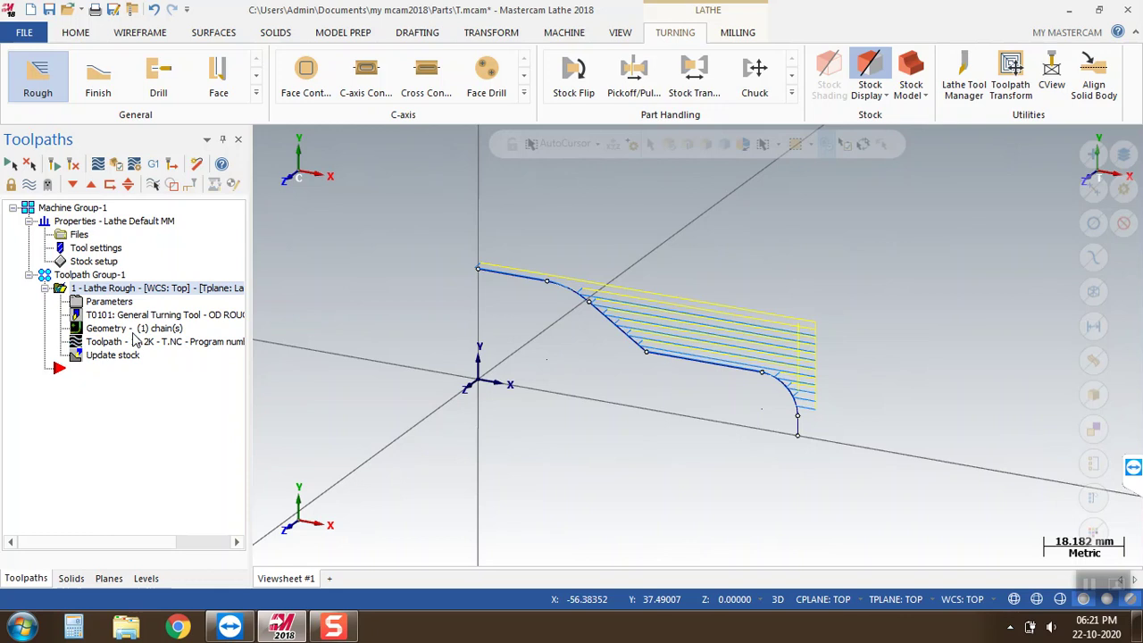
{"action": "left_click", "coordinate": [97, 261]}
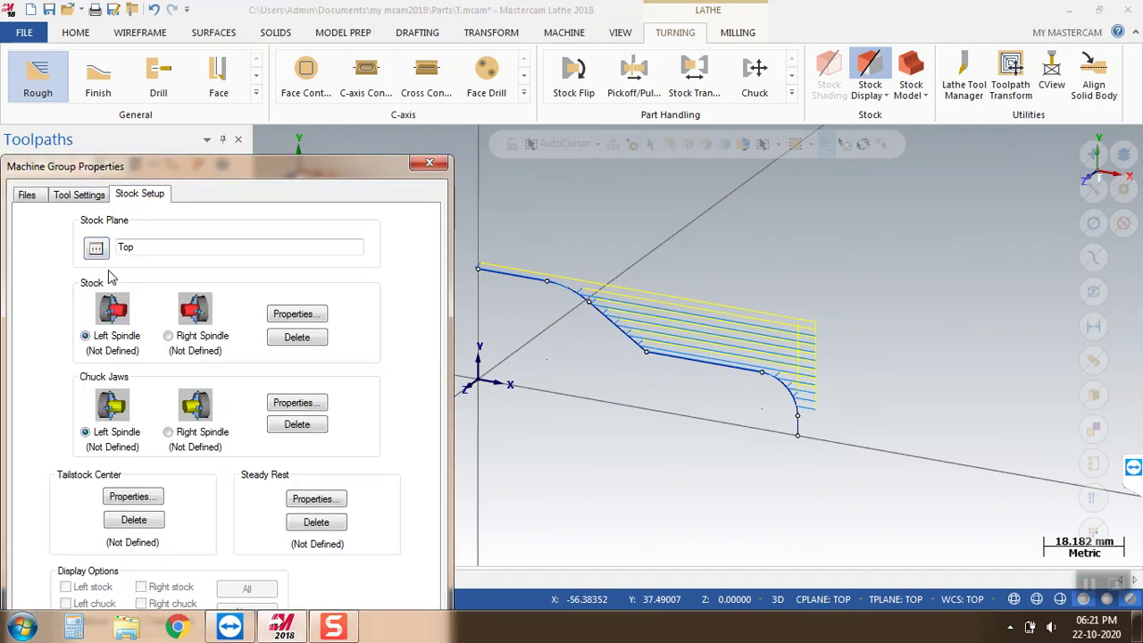
{"action": "left_click_drag", "start_coordinate": [230, 169], "coordinate": [223, 23]}
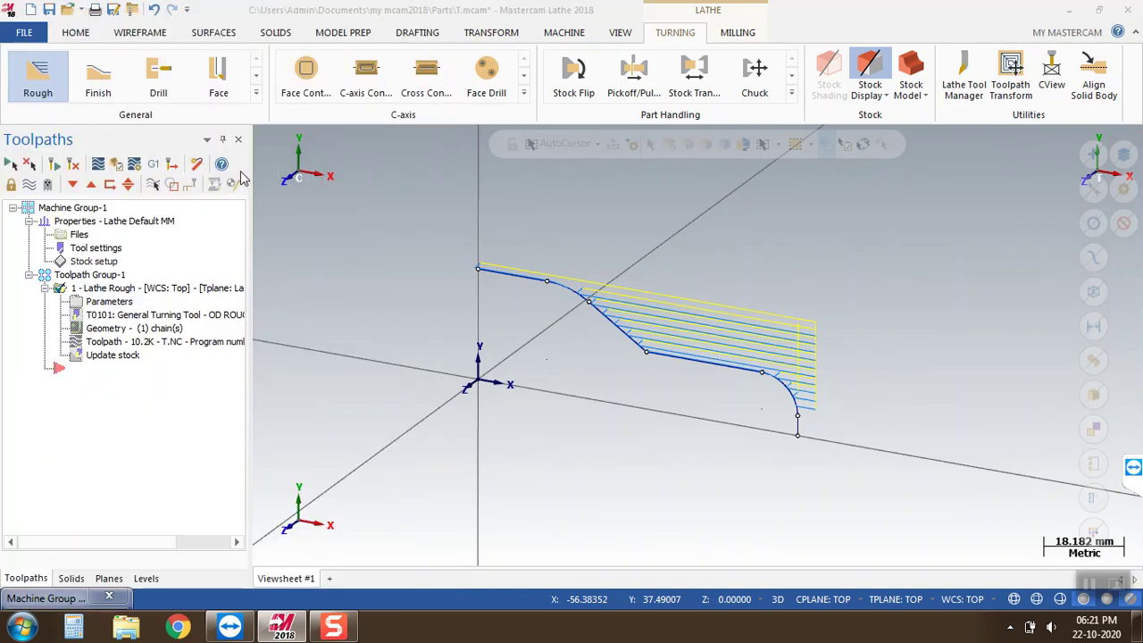
{"action": "left_click_drag", "start_coordinate": [198, 174], "coordinate": [195, 44]}
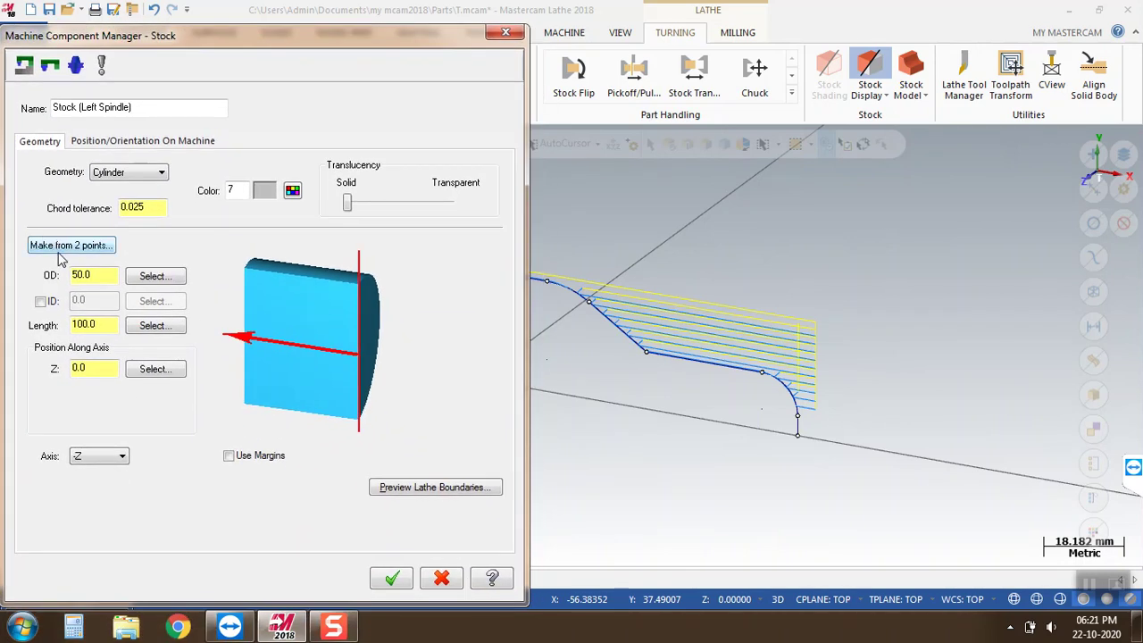
{"action": "left_click", "coordinate": [61, 248]}
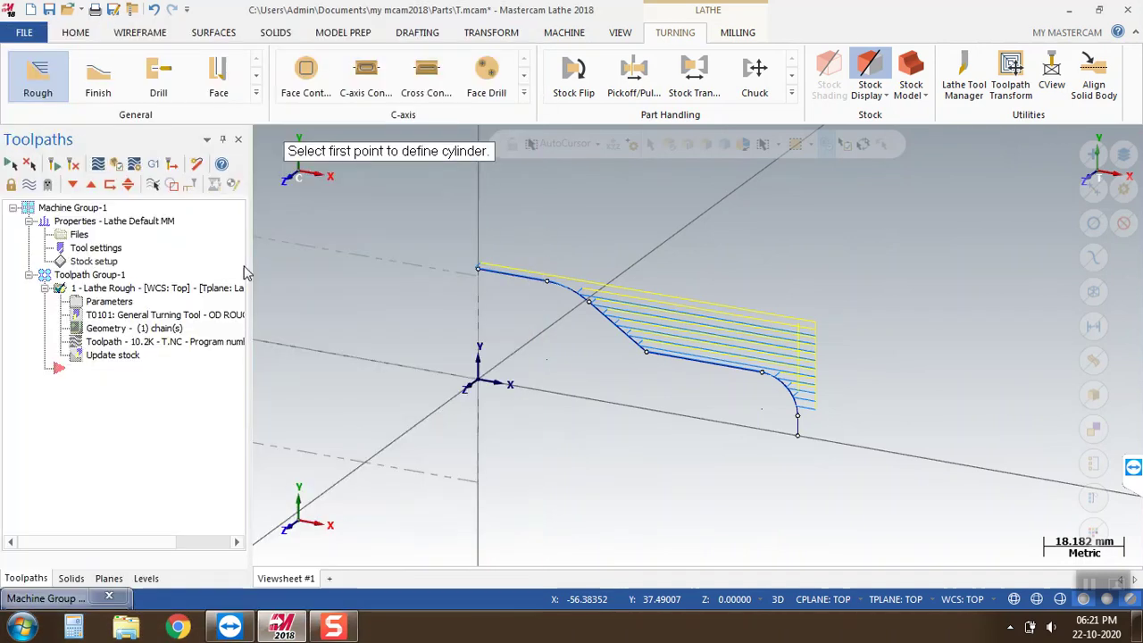
{"action": "left_click", "coordinate": [478, 269]}
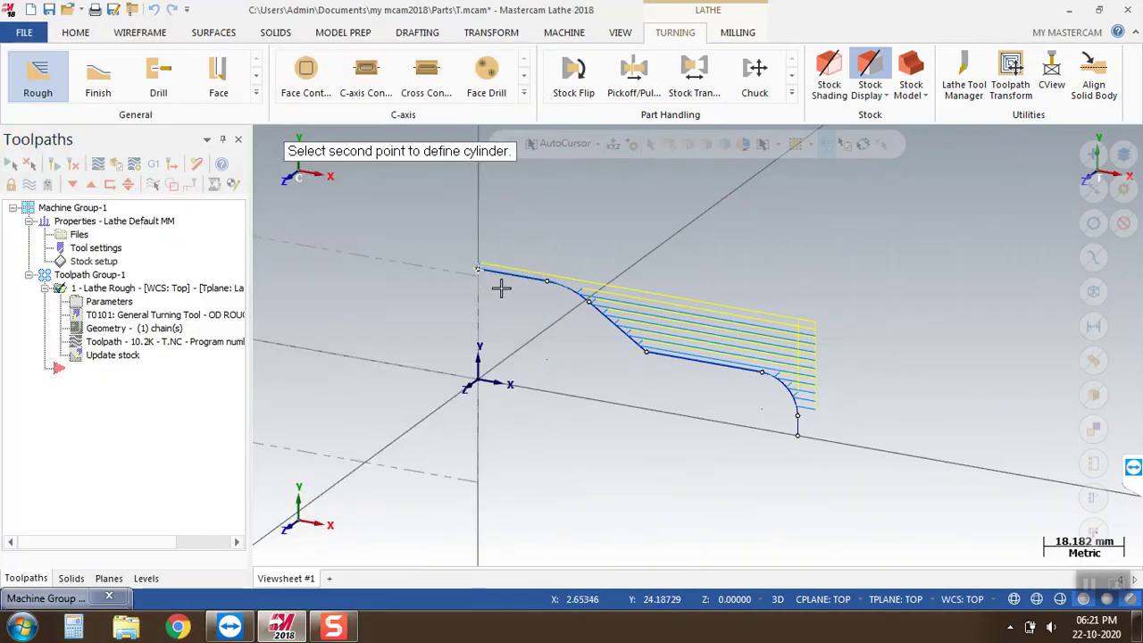
{"action": "left_click", "coordinate": [797, 435]}
{"action": "left_click", "coordinate": [395, 584]}
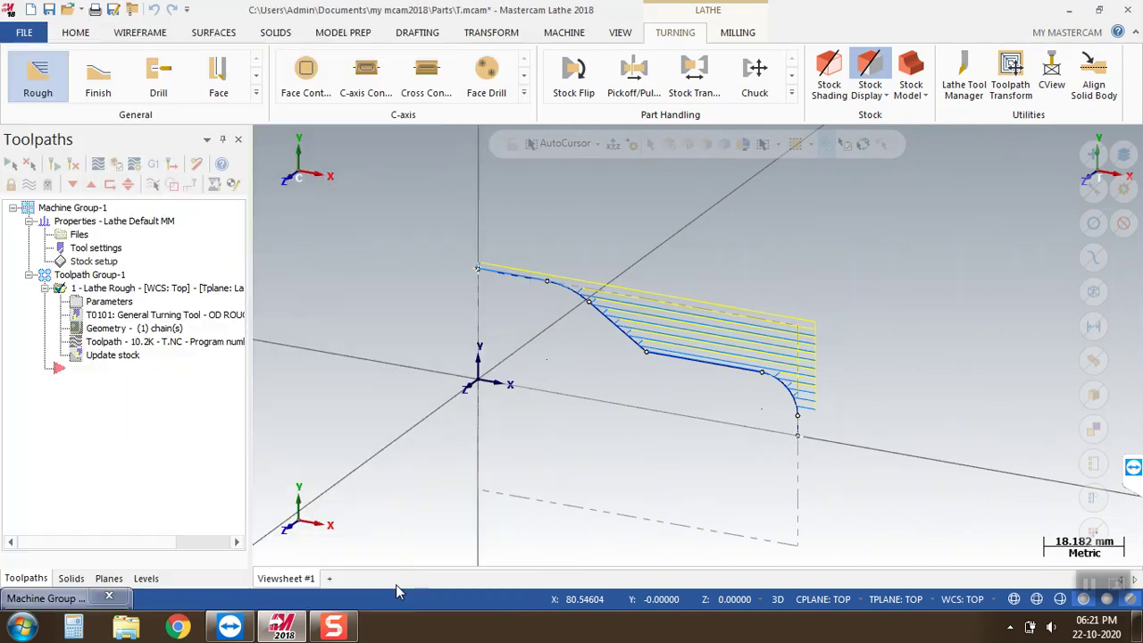
{"action": "left_click", "coordinate": [315, 576]}
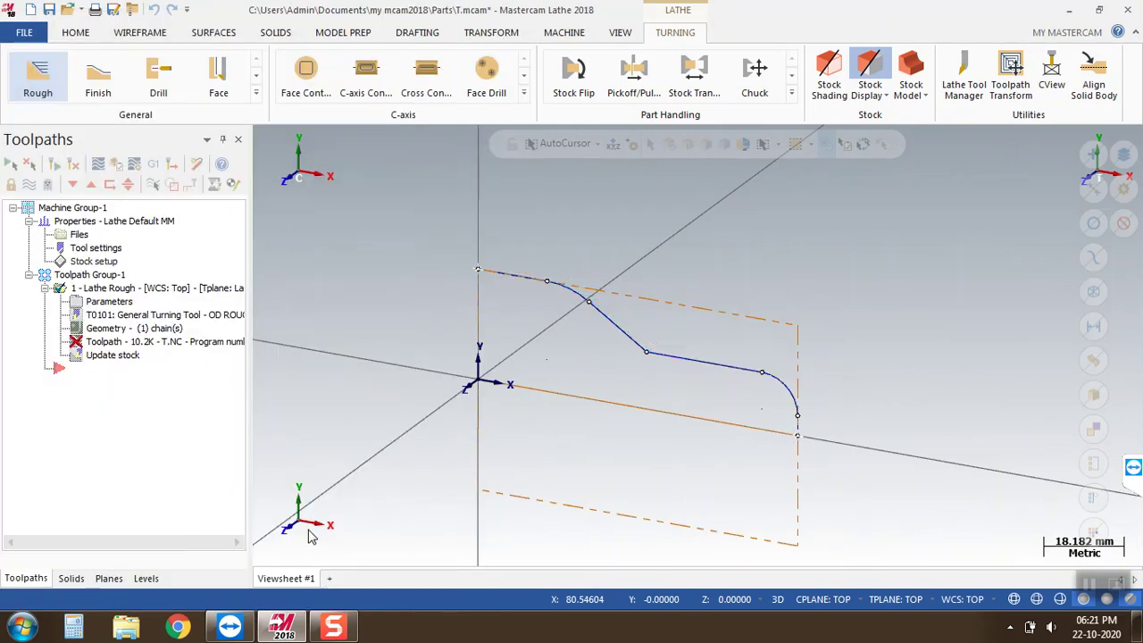
Regenerate the invalid Lathe Rough toolpath using the newly defined cylindrical stock.
{"action": "left_click", "coordinate": [178, 375]}
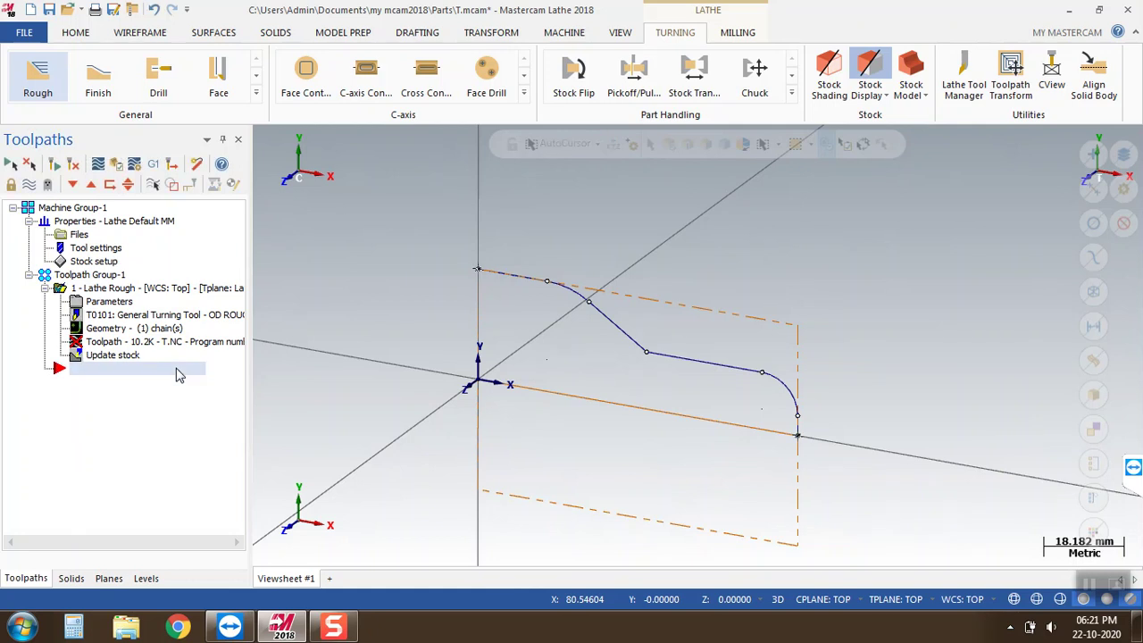
{"action": "left_click", "coordinate": [72, 164]}
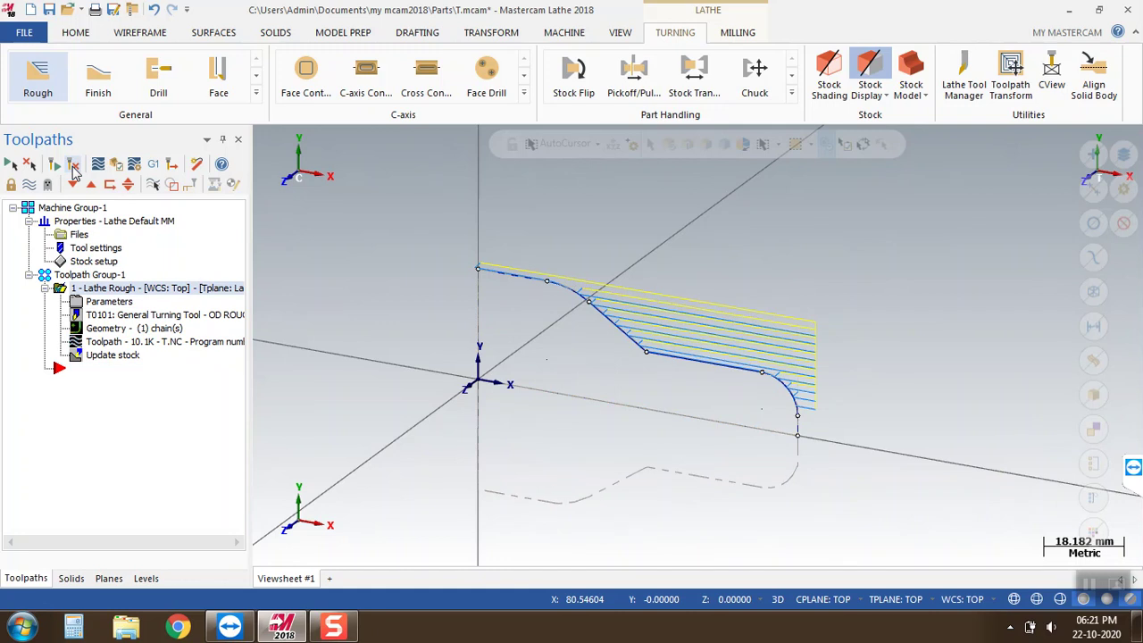
{"action": "scroll", "coordinate": [482, 411], "scroll_direction": "down", "scroll_amount": 2}
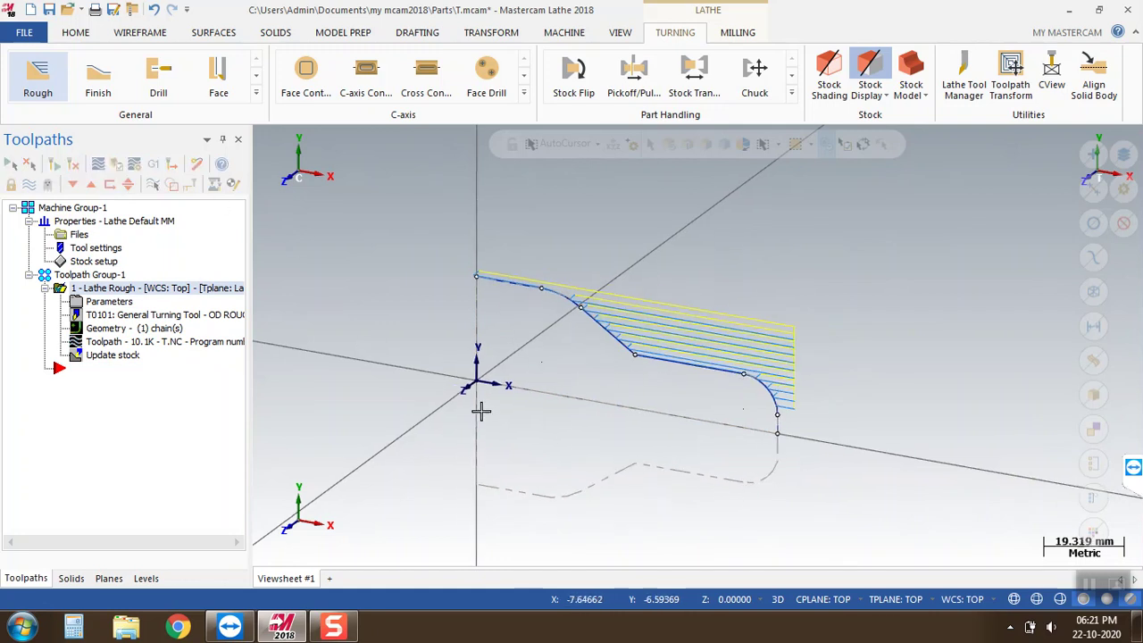
{"action": "scroll", "coordinate": [616, 480], "scroll_direction": "up", "scroll_amount": 2}
{"action": "scroll", "coordinate": [783, 464], "scroll_direction": "up", "scroll_amount": 1}
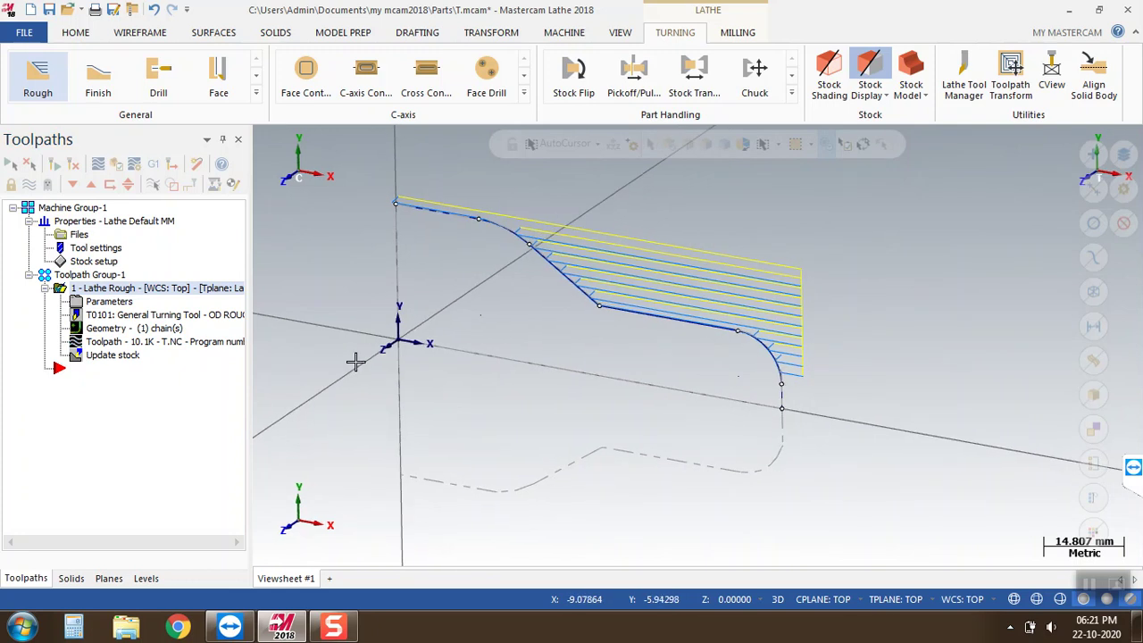
Set the entry amount of the Lathe Rough operation to 2.0 and regenerate its toolpath.
{"action": "left_click", "coordinate": [127, 305]}
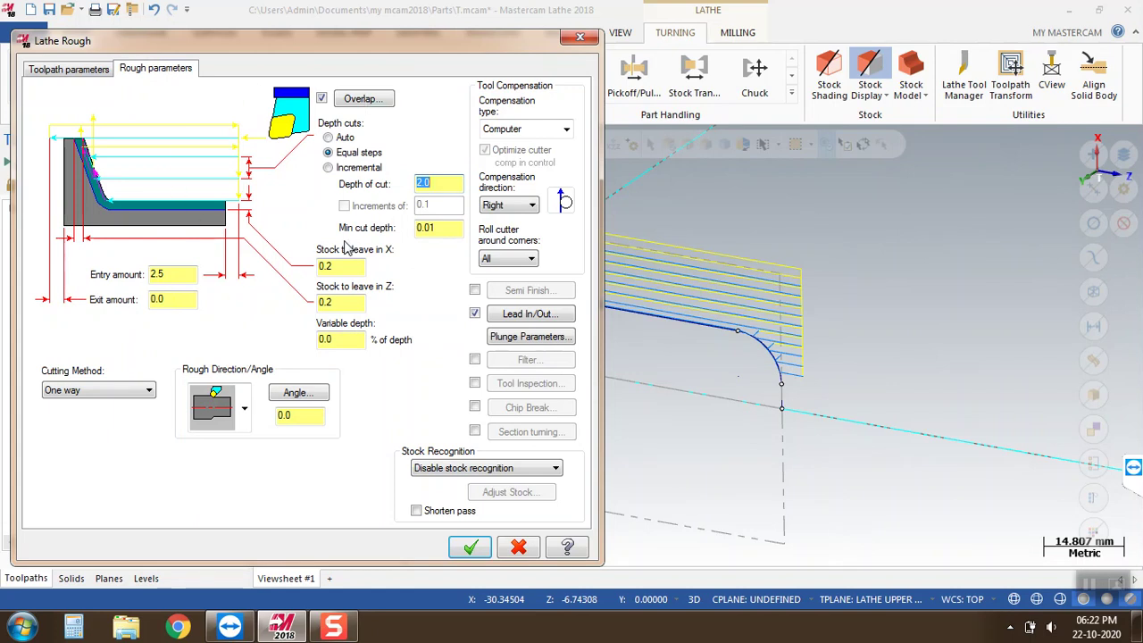
{"action": "left_click", "coordinate": [434, 182]}
{"action": "double_click", "coordinate": [453, 228]}
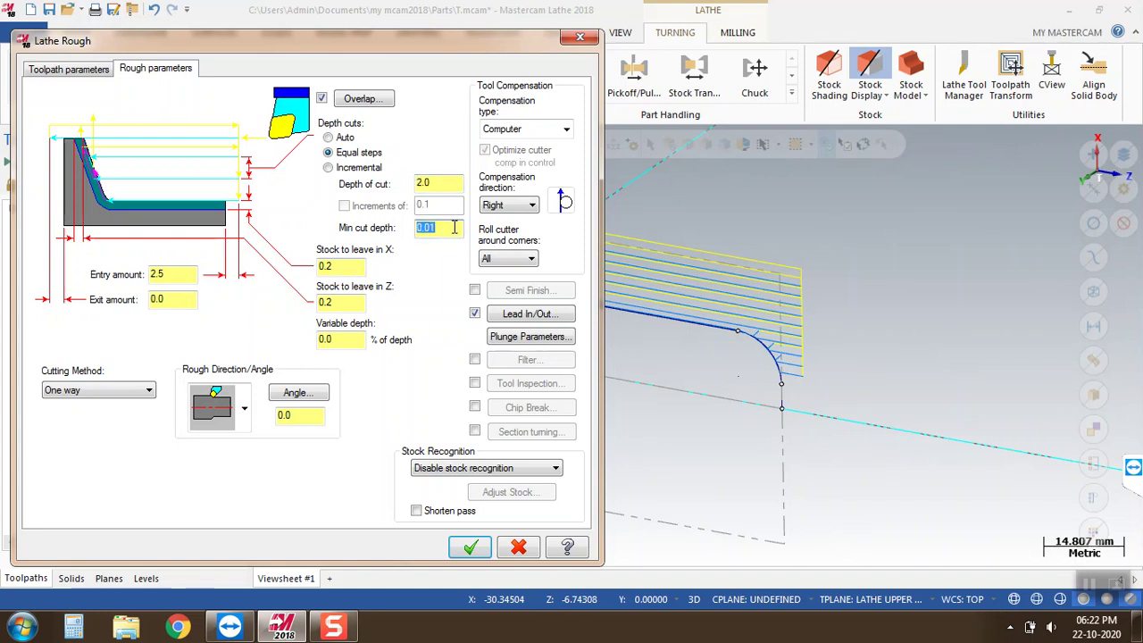
{"action": "left_click", "coordinate": [348, 266]}
{"action": "double_click", "coordinate": [355, 271]}
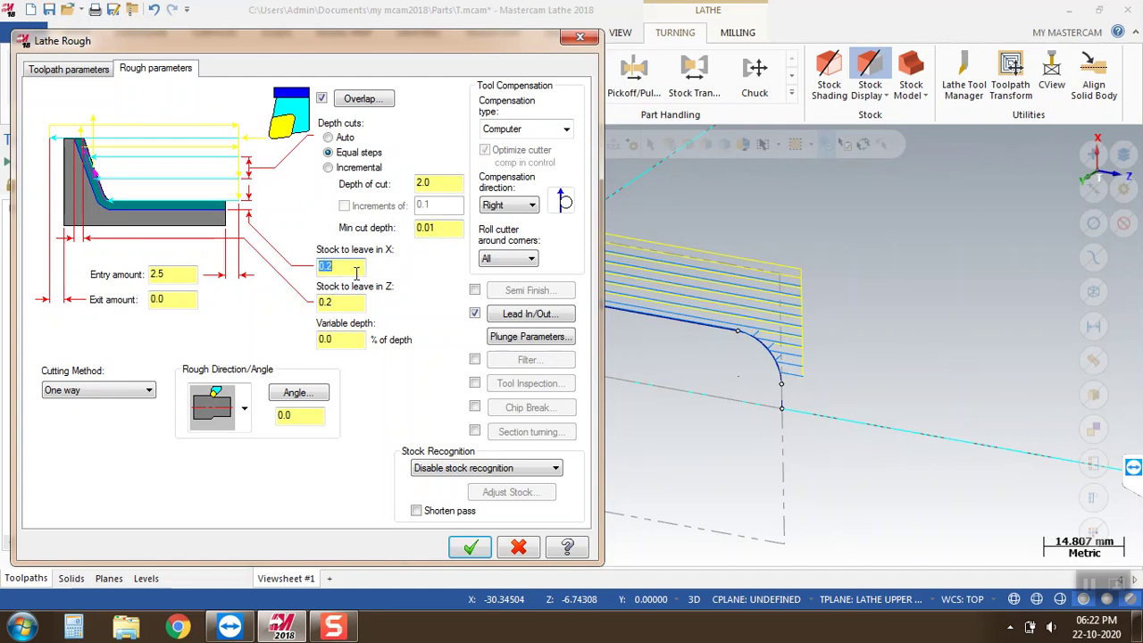
{"action": "left_click", "coordinate": [342, 302]}
{"action": "left_click", "coordinate": [159, 300]}
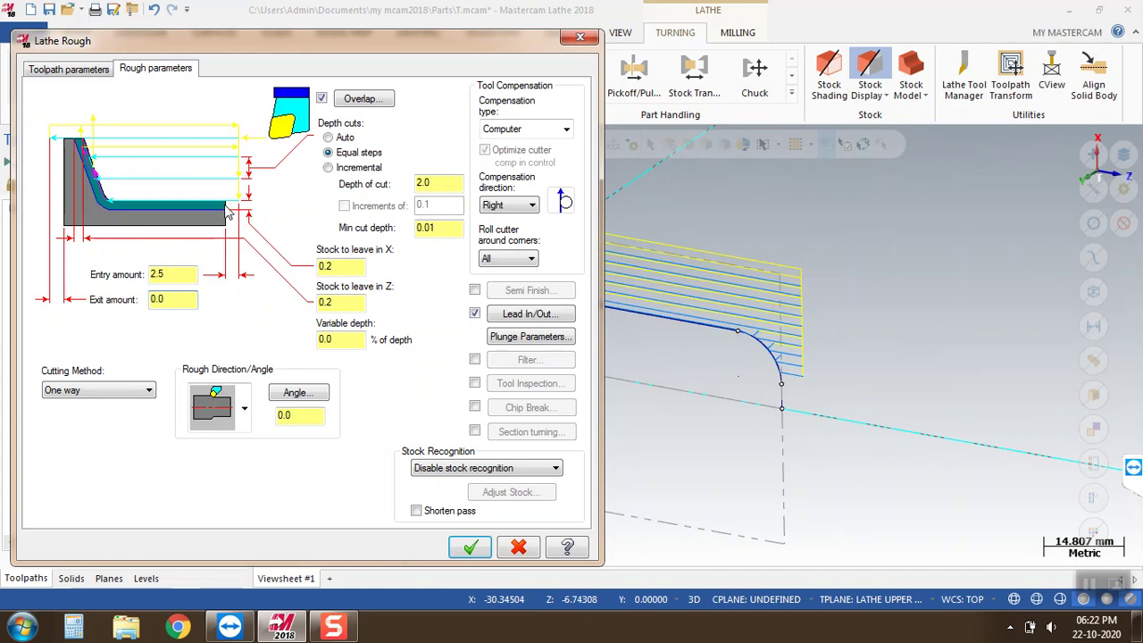
{"action": "double_click", "coordinate": [175, 278]}
{"action": "type", "text": "2"}
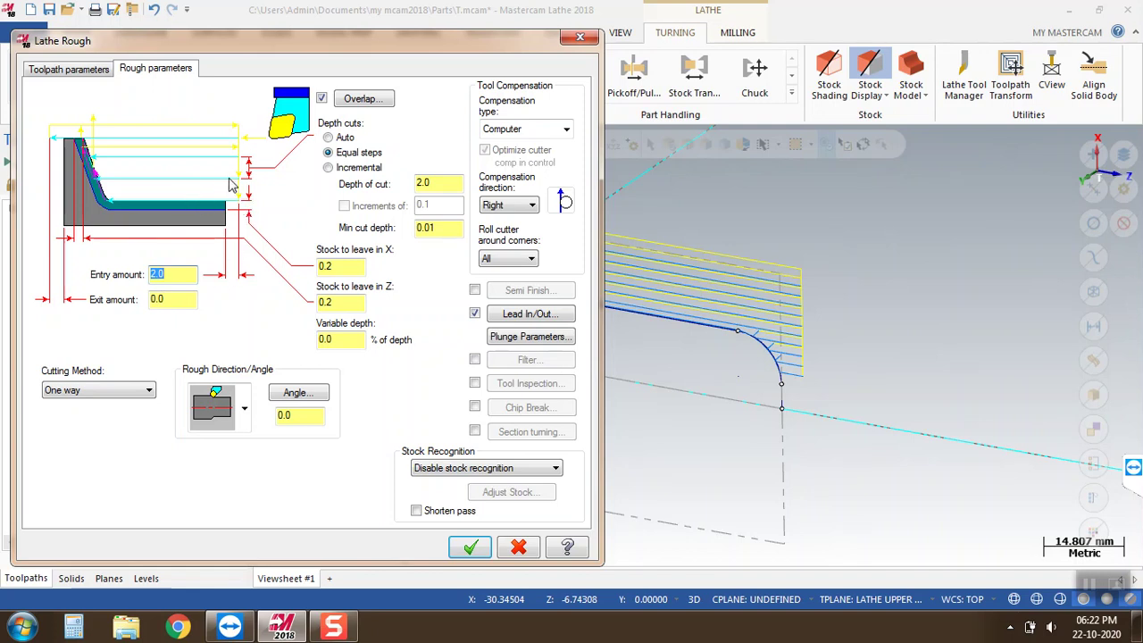
{"action": "left_click", "coordinate": [433, 182]}
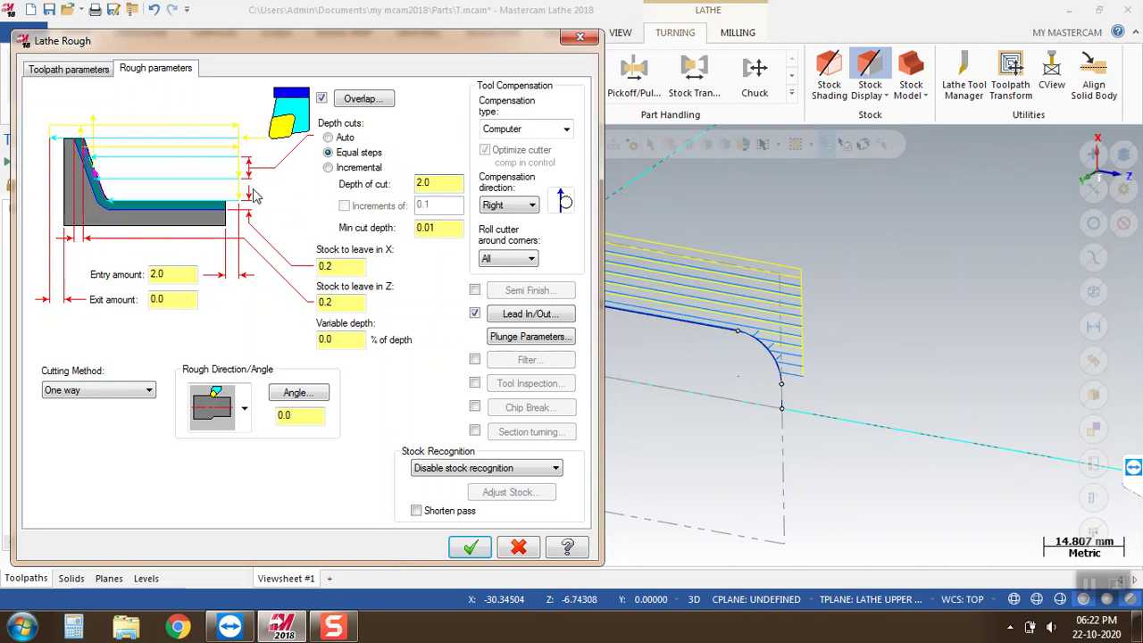
{"action": "left_click", "coordinate": [178, 299]}
{"action": "left_click", "coordinate": [470, 546]}
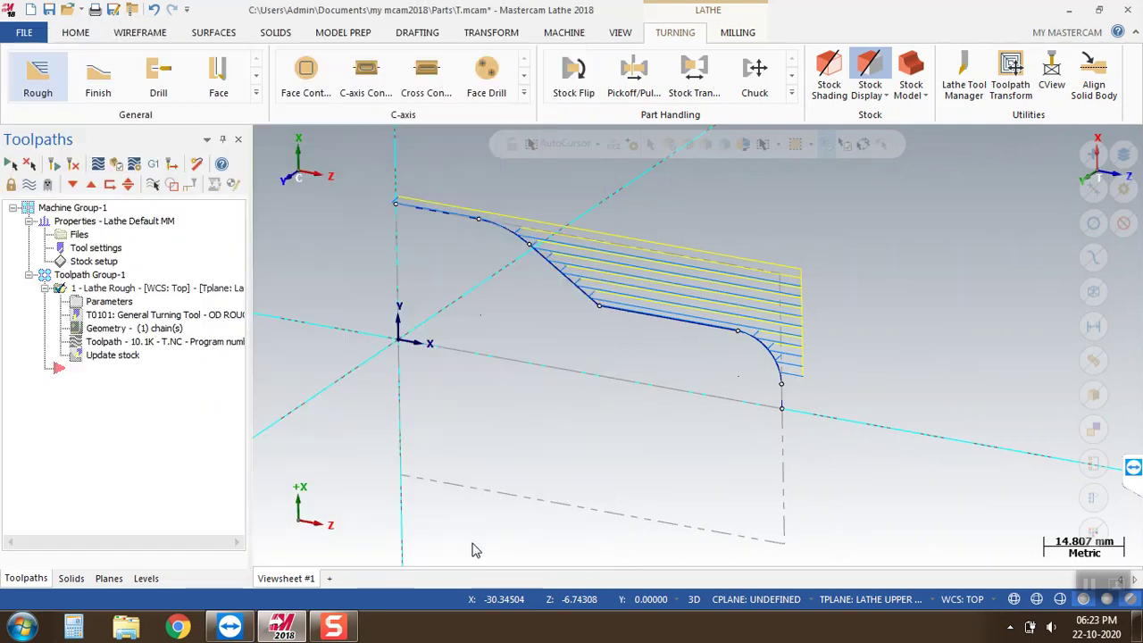
{"action": "left_click", "coordinate": [75, 168]}
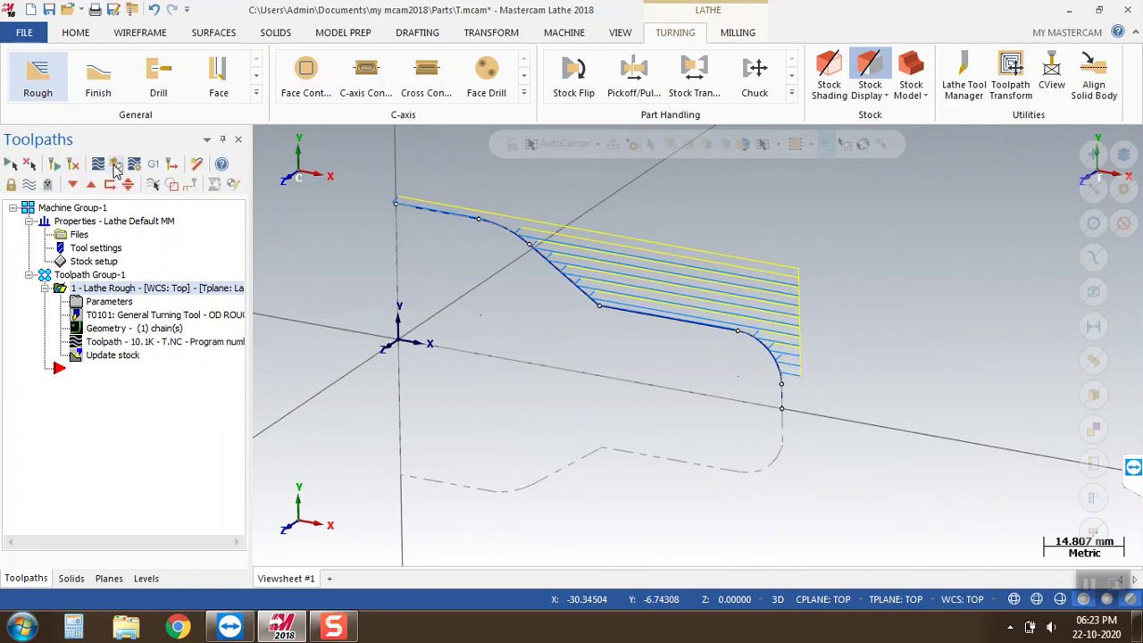
Verify the Lathe Rough operation by running the solid stock simulation through, and close the simulator.
{"action": "left_click", "coordinate": [116, 168]}
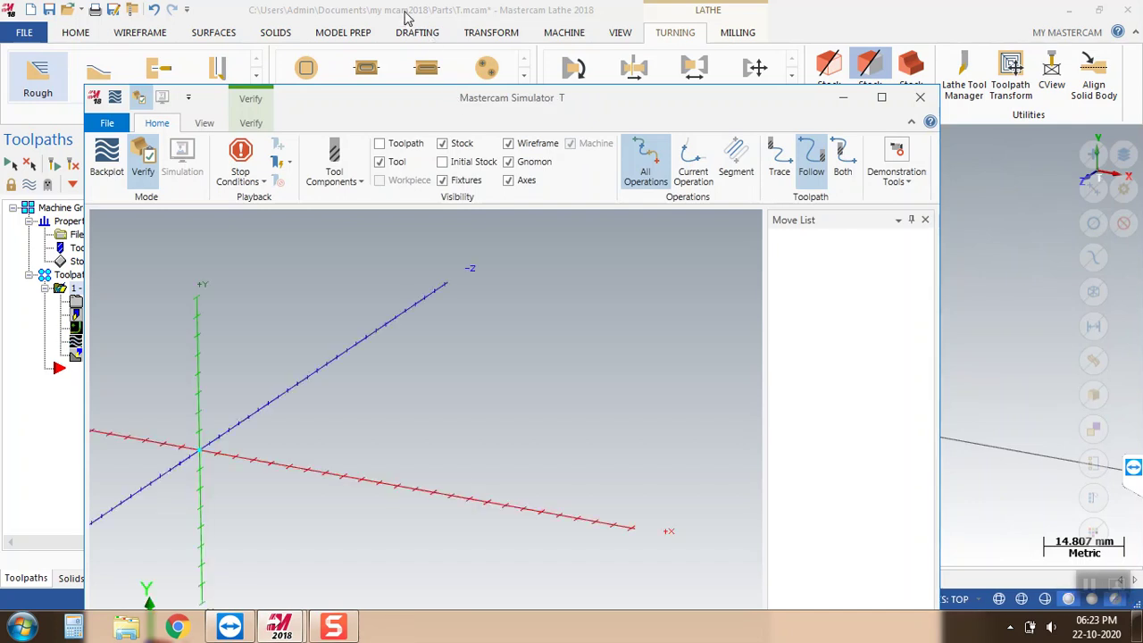
{"action": "left_click_drag", "start_coordinate": [486, 58], "coordinate": [458, 7]}
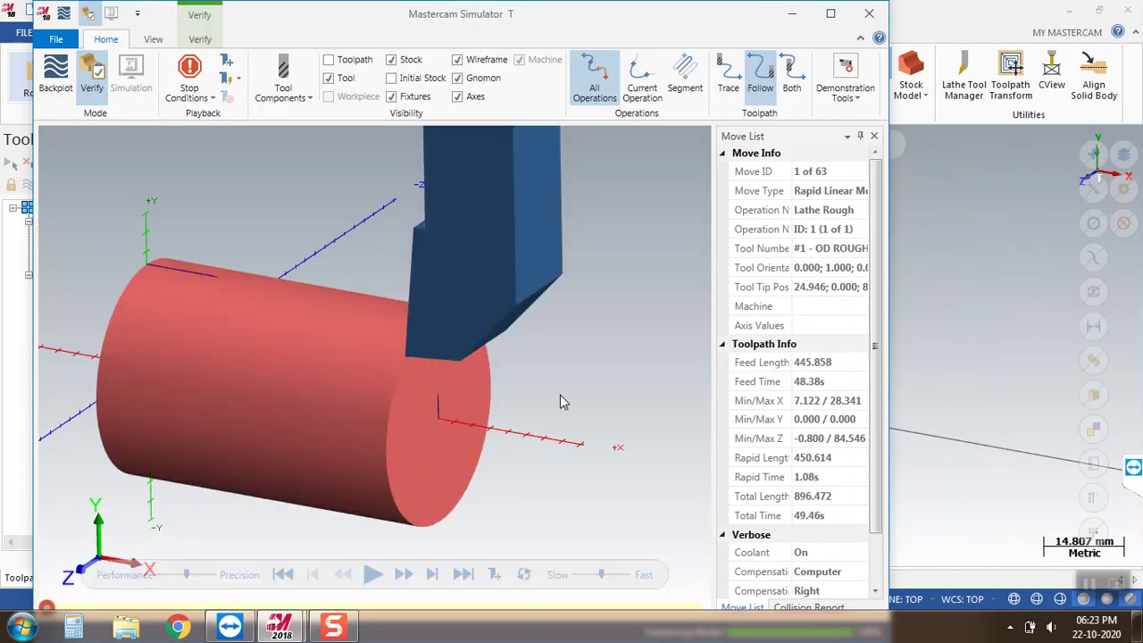
{"action": "left_click", "coordinate": [373, 574]}
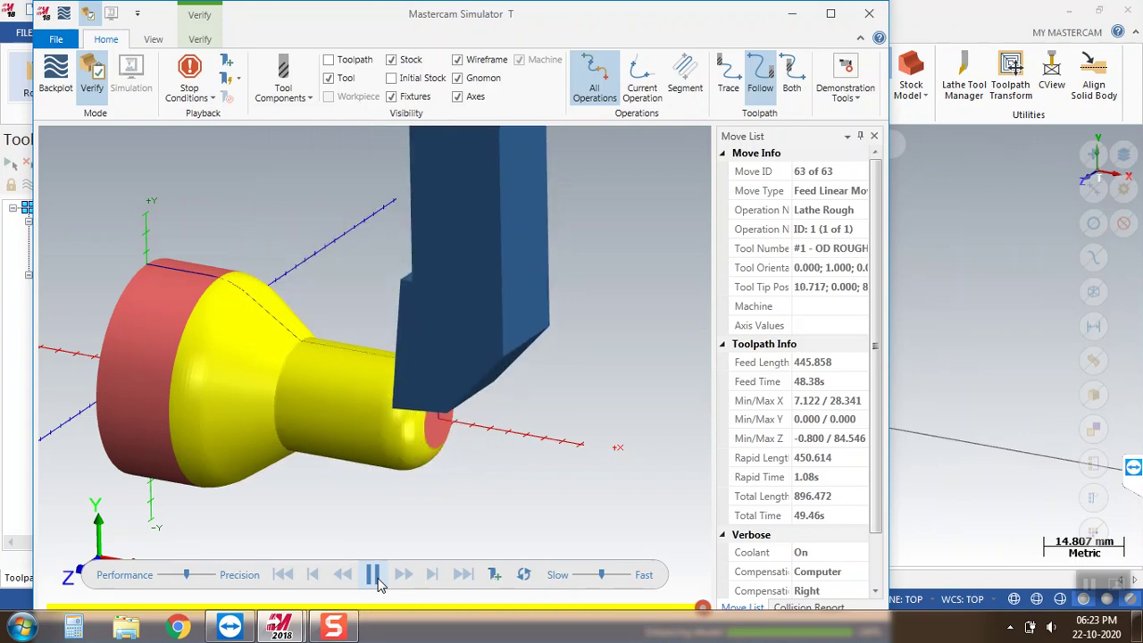
{"action": "left_click", "coordinate": [869, 16]}
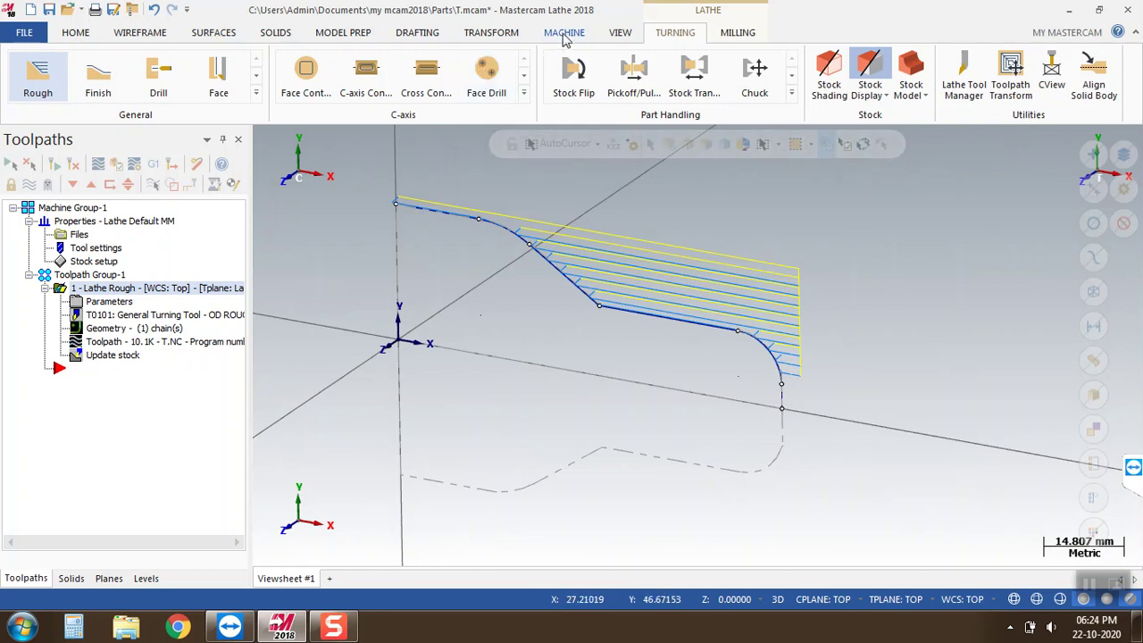
Move the whole profile to the origin, using the lower end of its vertical end line on the axis as base point.
{"action": "left_click", "coordinate": [505, 35]}
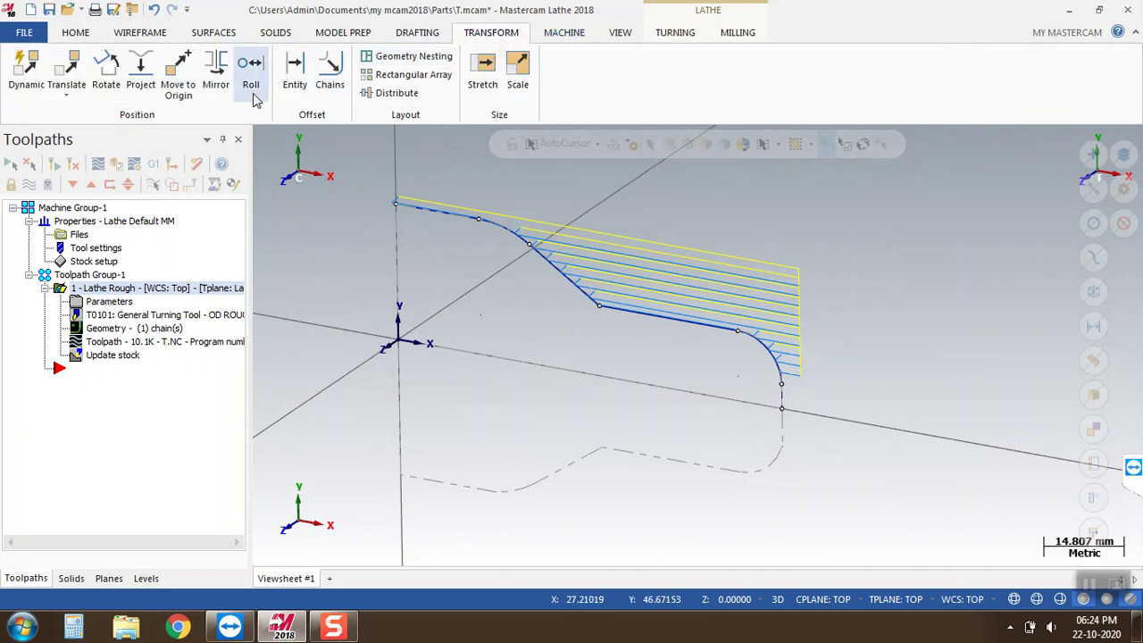
{"action": "left_click", "coordinate": [178, 73]}
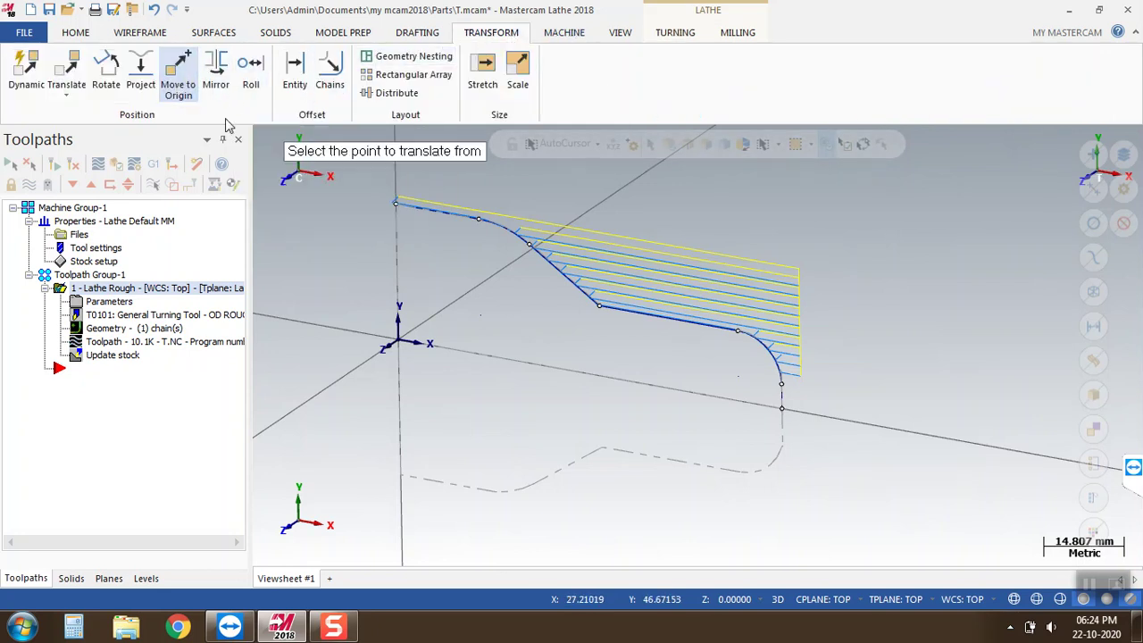
{"action": "left_click", "coordinate": [782, 409]}
{"action": "scroll", "coordinate": [931, 390], "scroll_direction": "down", "scroll_amount": 6}
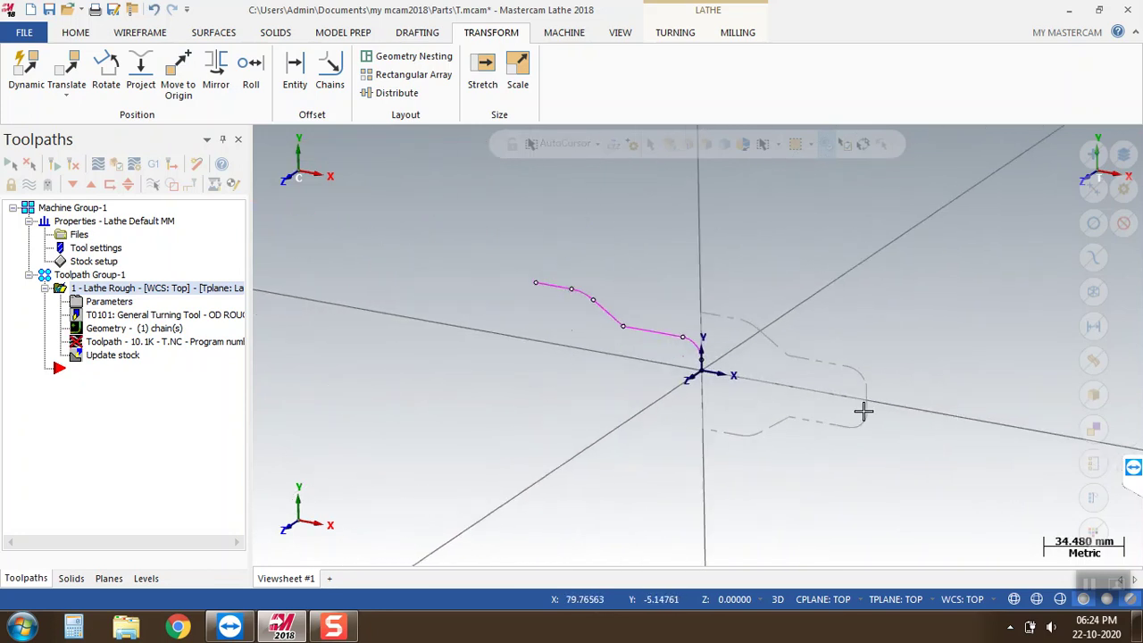
Redefine the left-spindle cylinder stock from two points, the profile's outer far endpoint and the origin, and accept the machine group properties.
{"action": "left_click", "coordinate": [90, 262]}
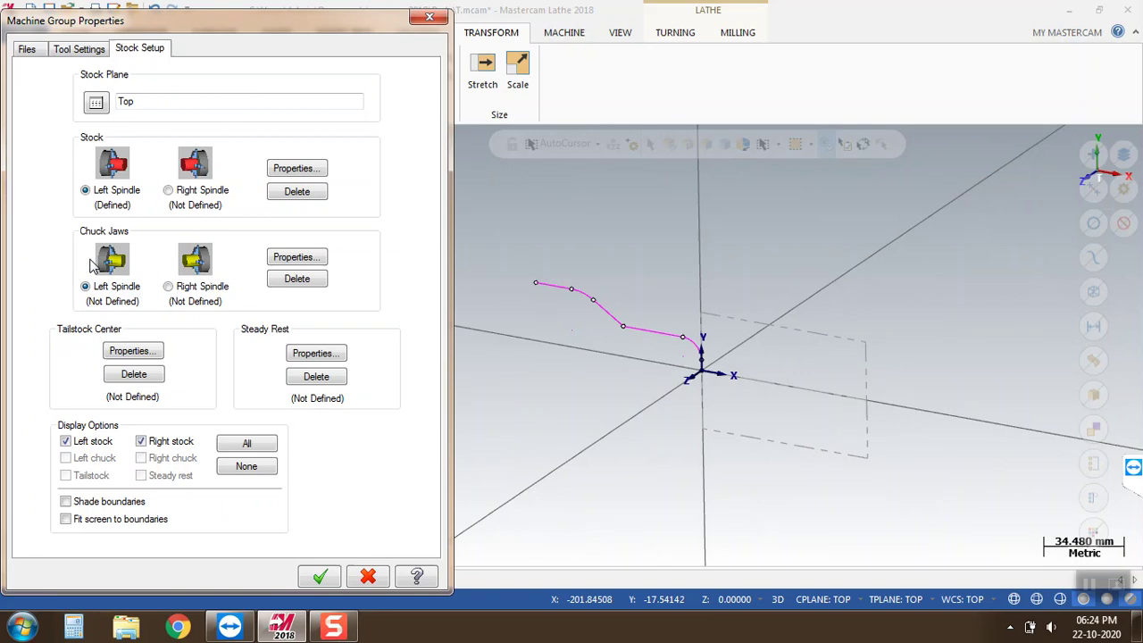
{"action": "left_click", "coordinate": [299, 170]}
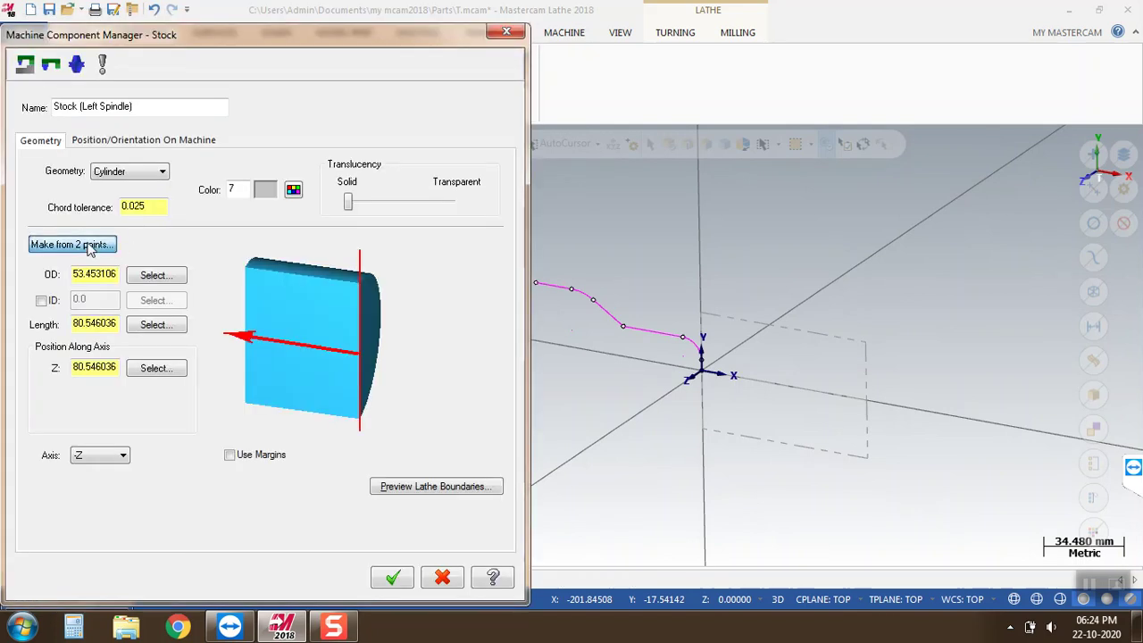
{"action": "left_click", "coordinate": [92, 248]}
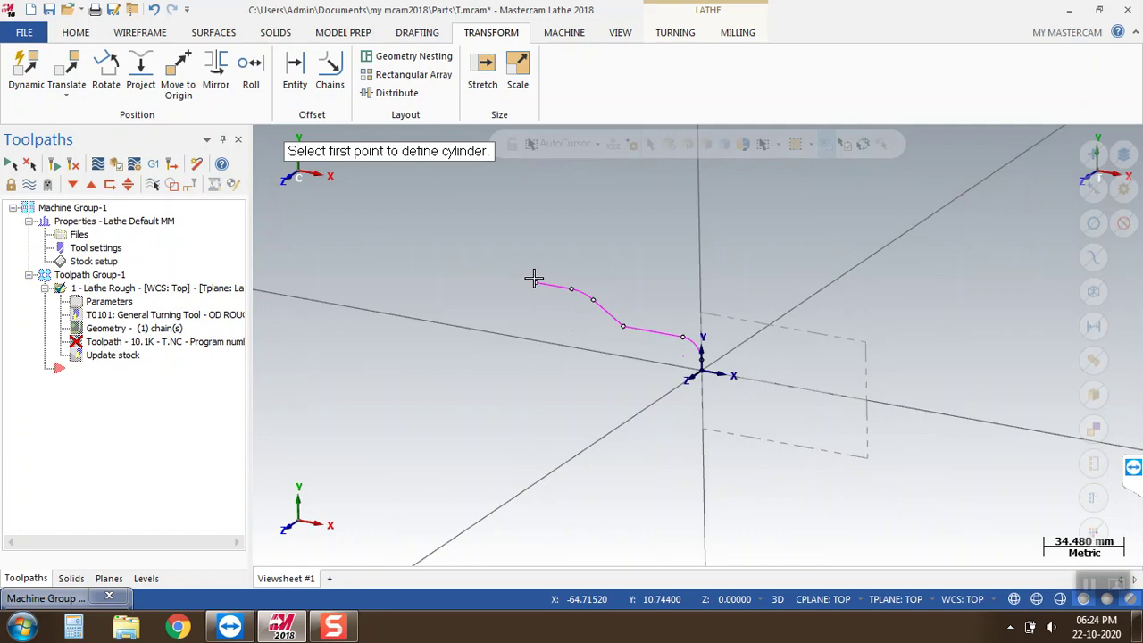
{"action": "left_click", "coordinate": [534, 283]}
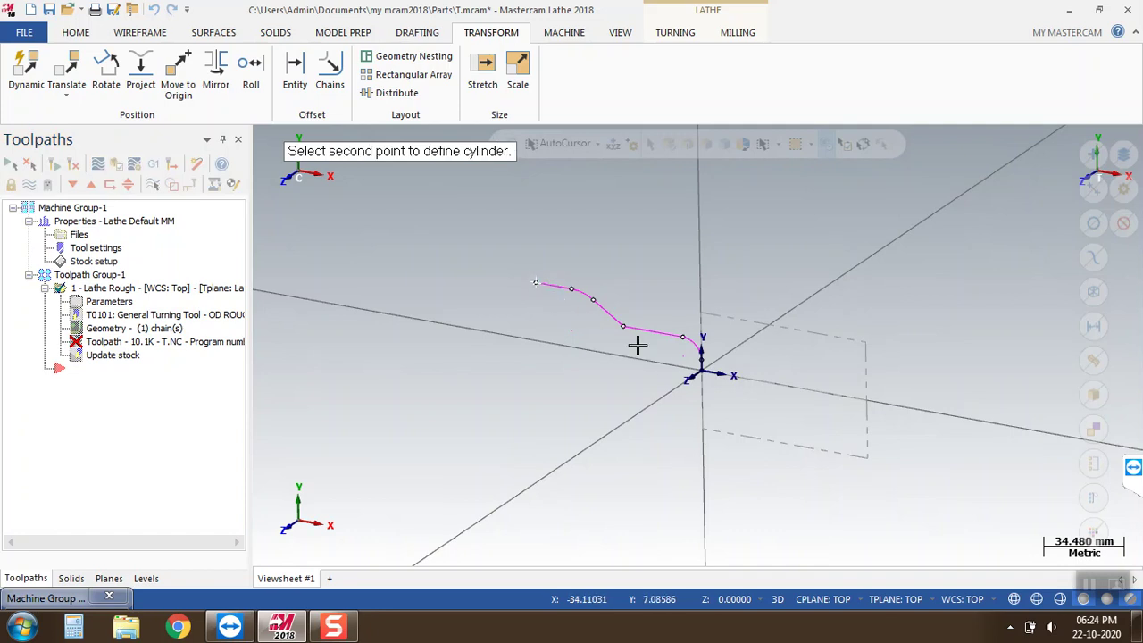
{"action": "left_click", "coordinate": [703, 373]}
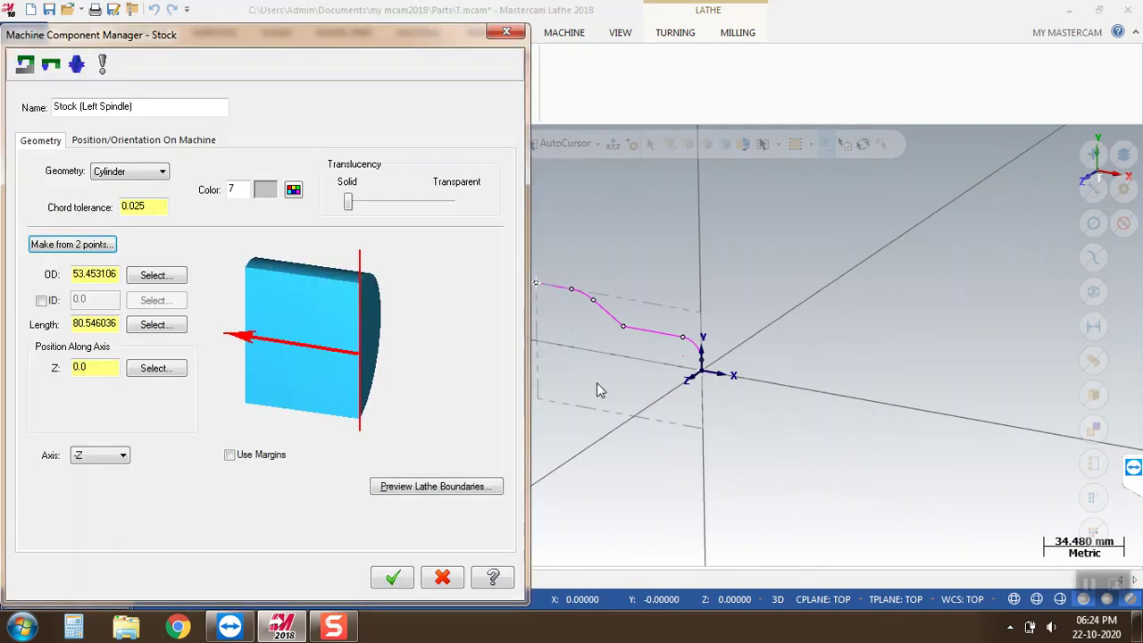
{"action": "left_click", "coordinate": [391, 579]}
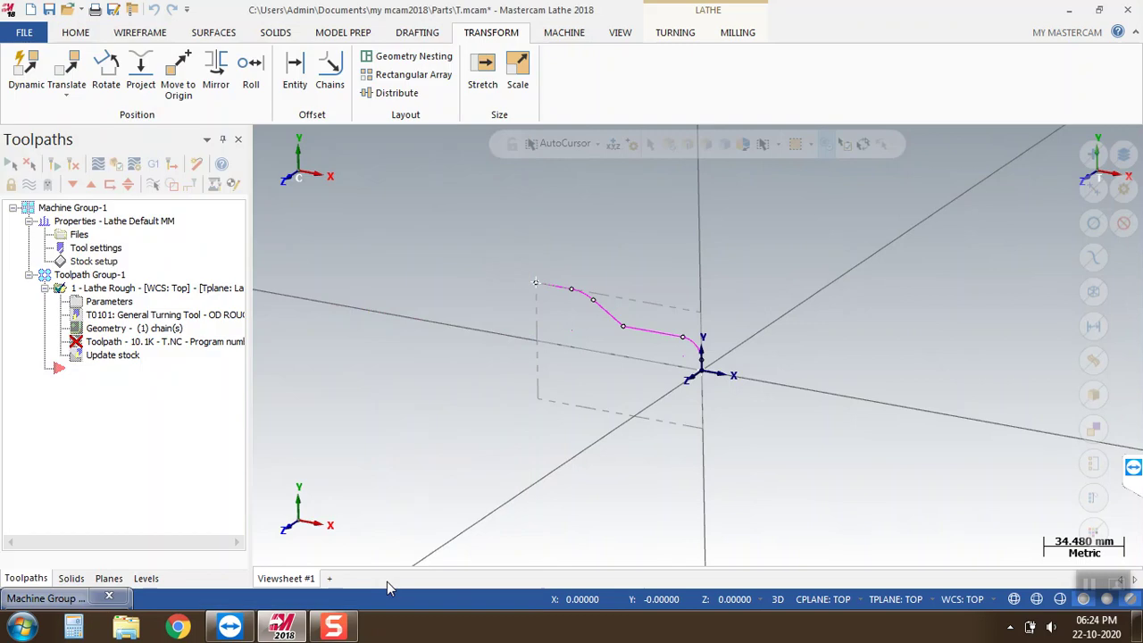
{"action": "left_click", "coordinate": [317, 575]}
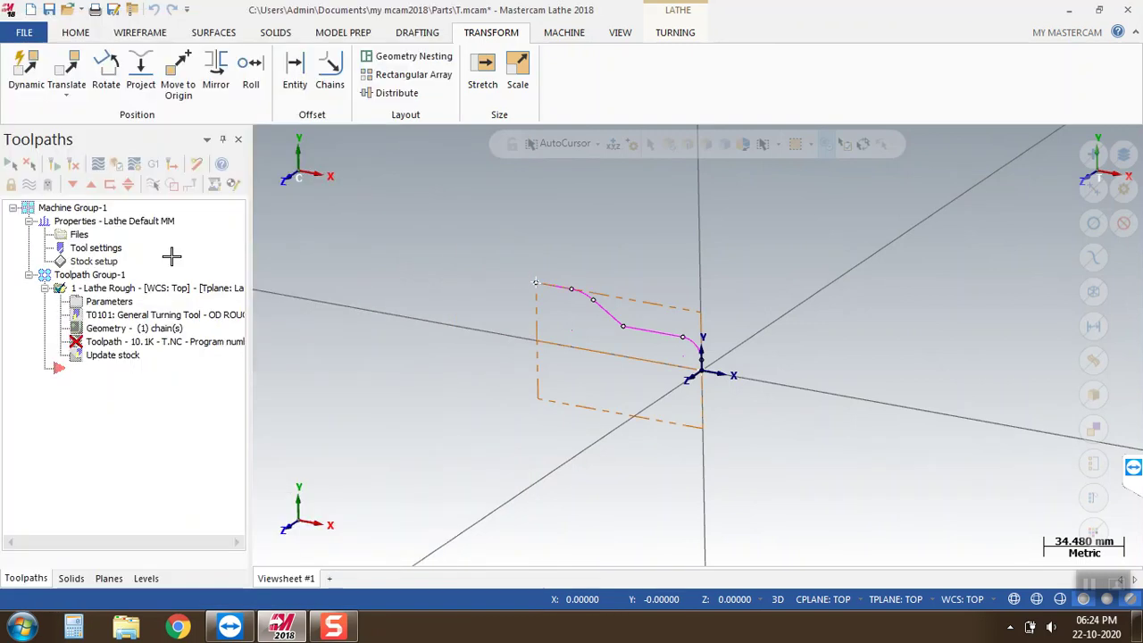
Regenerate the invalid Lathe Rough toolpath for the relocated profile and stock.
{"action": "left_click", "coordinate": [72, 163]}
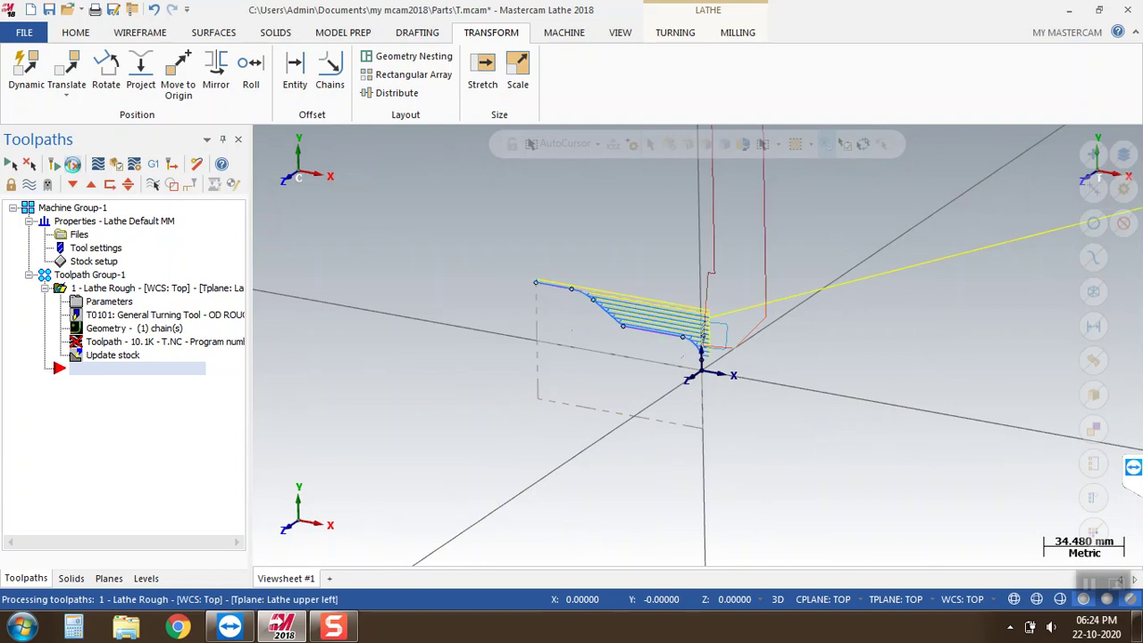
{"action": "scroll", "coordinate": [647, 366], "scroll_direction": "up", "scroll_amount": 3}
{"action": "scroll", "coordinate": [811, 456], "scroll_direction": "up", "scroll_amount": 2}
{"action": "mouse_move", "coordinate": [806, 456]}
{"action": "middle_mouse_down"}
{"action": "mouse_move", "coordinate": [781, 456]}
{"action": "mouse_move", "coordinate": [798, 461]}
{"action": "middle_mouse_up"}
{"action": "scroll", "coordinate": [766, 476], "scroll_direction": "down", "scroll_amount": 2}
{"action": "scroll", "coordinate": [776, 383], "scroll_direction": "up", "scroll_amount": 2}
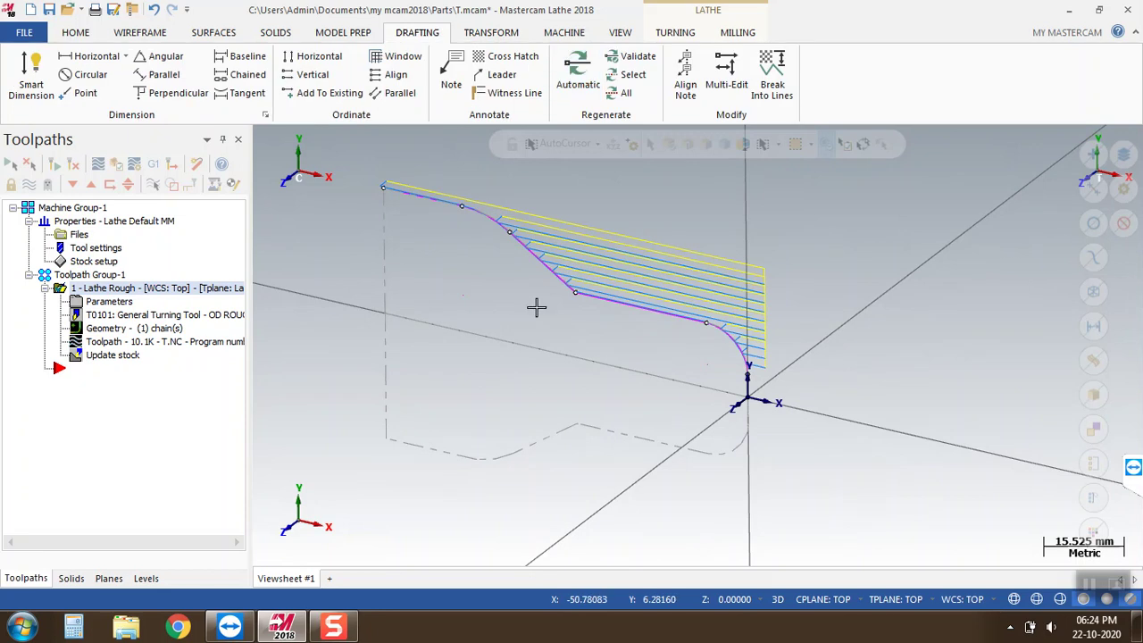
Post the Lathe Rough operation to an NC file named a1turn, allowing CodeMeter Runtime Server to make changes so the code editor opens.
{"action": "left_click", "coordinate": [62, 37]}
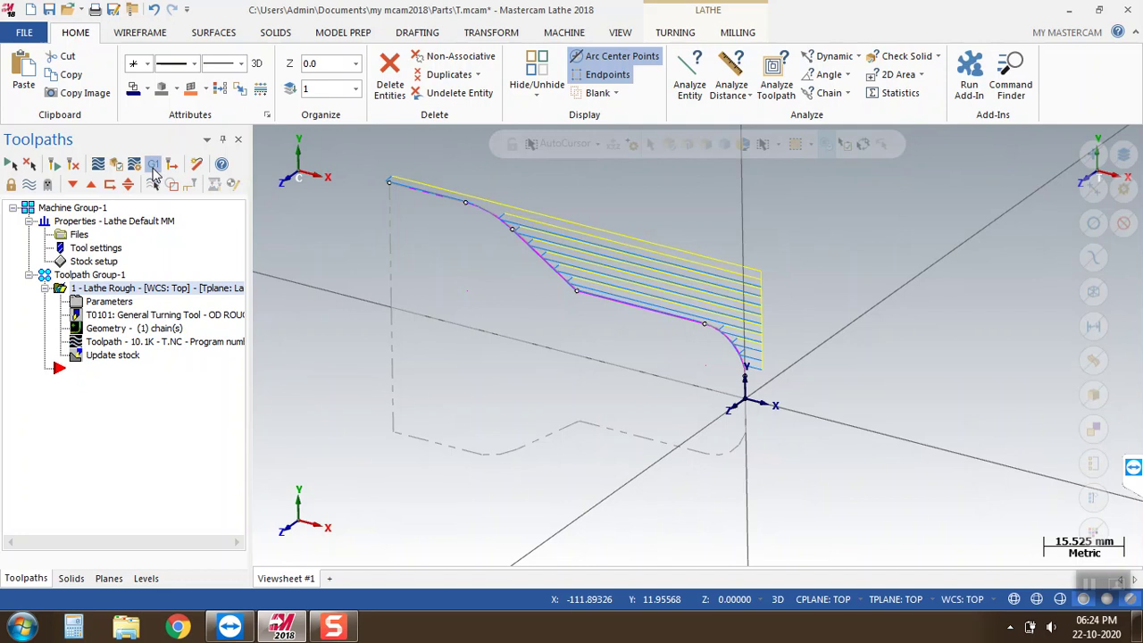
{"action": "left_click", "coordinate": [154, 171]}
{"action": "double_click", "coordinate": [158, 315]}
{"action": "left_click", "coordinate": [110, 489]}
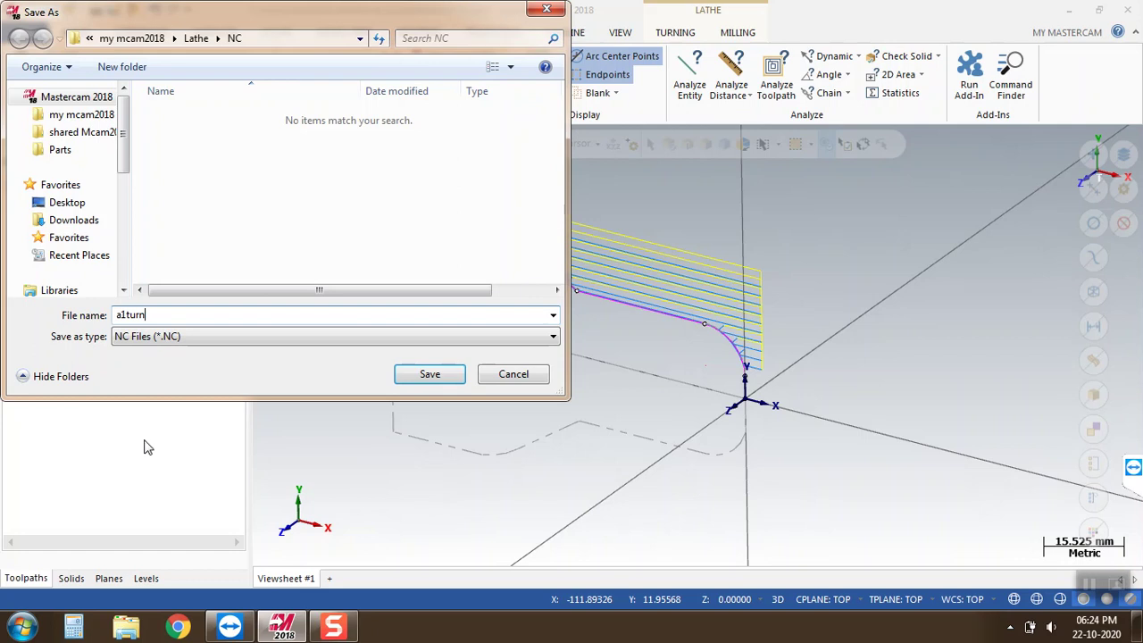
{"action": "left_click", "coordinate": [423, 381]}
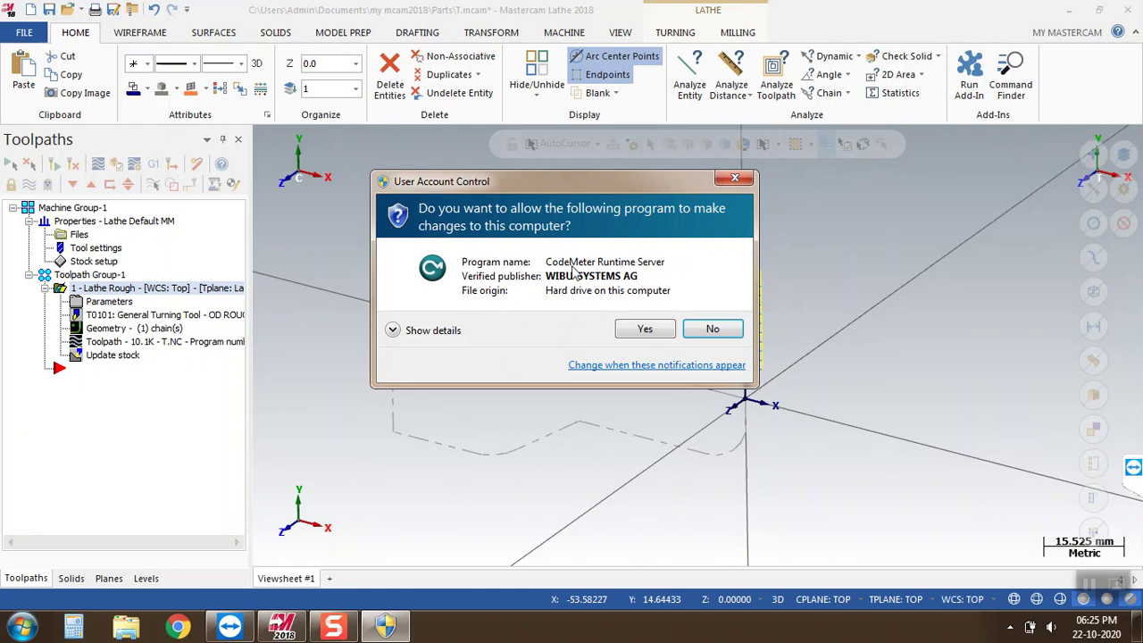
{"action": "left_click", "coordinate": [643, 329]}
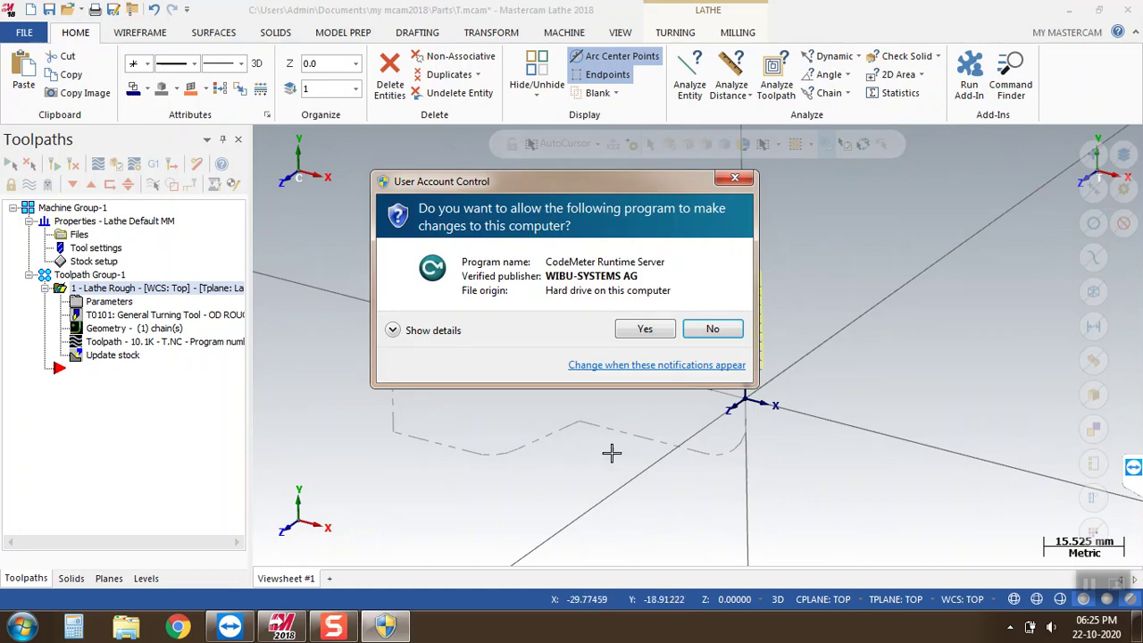
{"action": "left_click", "coordinate": [649, 330]}
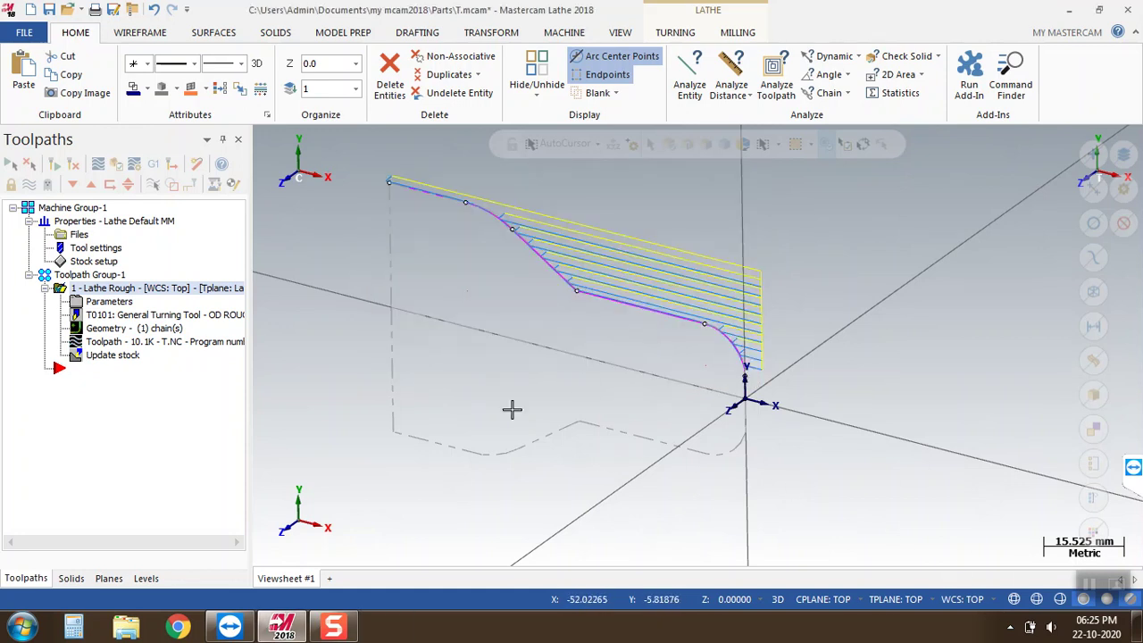
{"action": "left_click", "coordinate": [647, 328]}
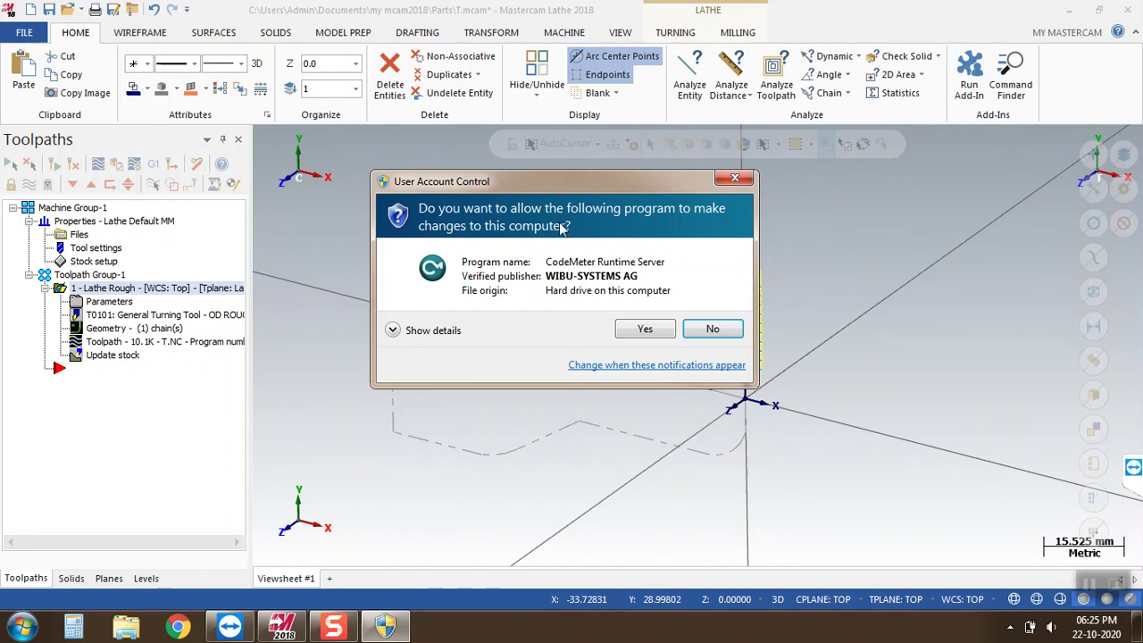
{"action": "left_click", "coordinate": [646, 327]}
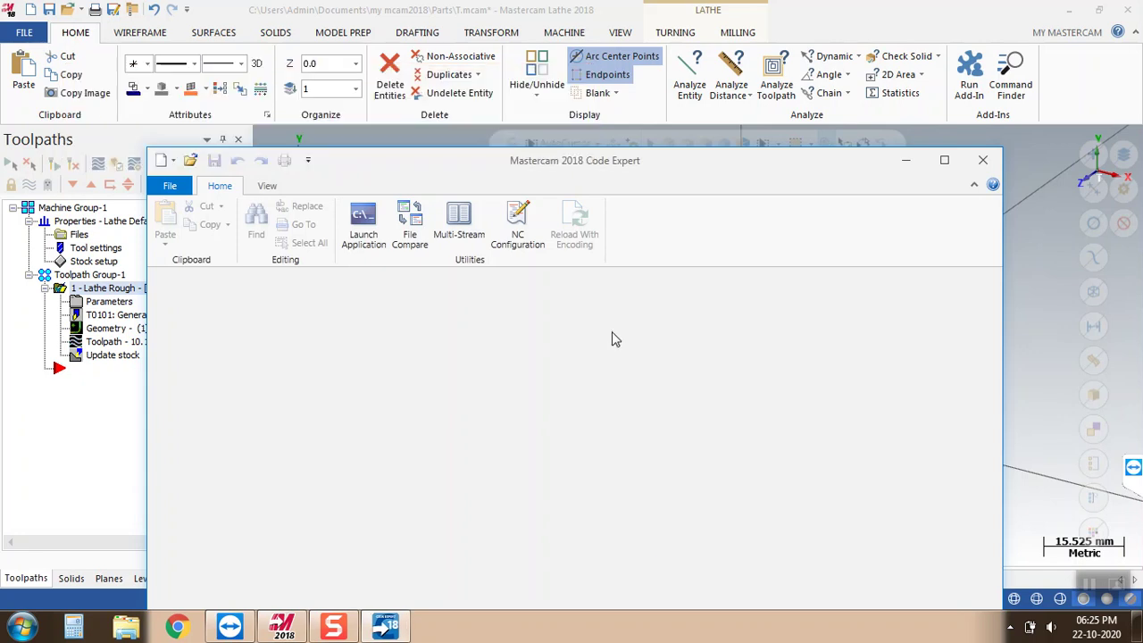
Look over the posted a1turn.NC code, then narrow the Code Expert window and place it beside the toolpath graphics.
{"action": "scroll", "coordinate": [419, 415], "scroll_direction": "down", "scroll_amount": 1}
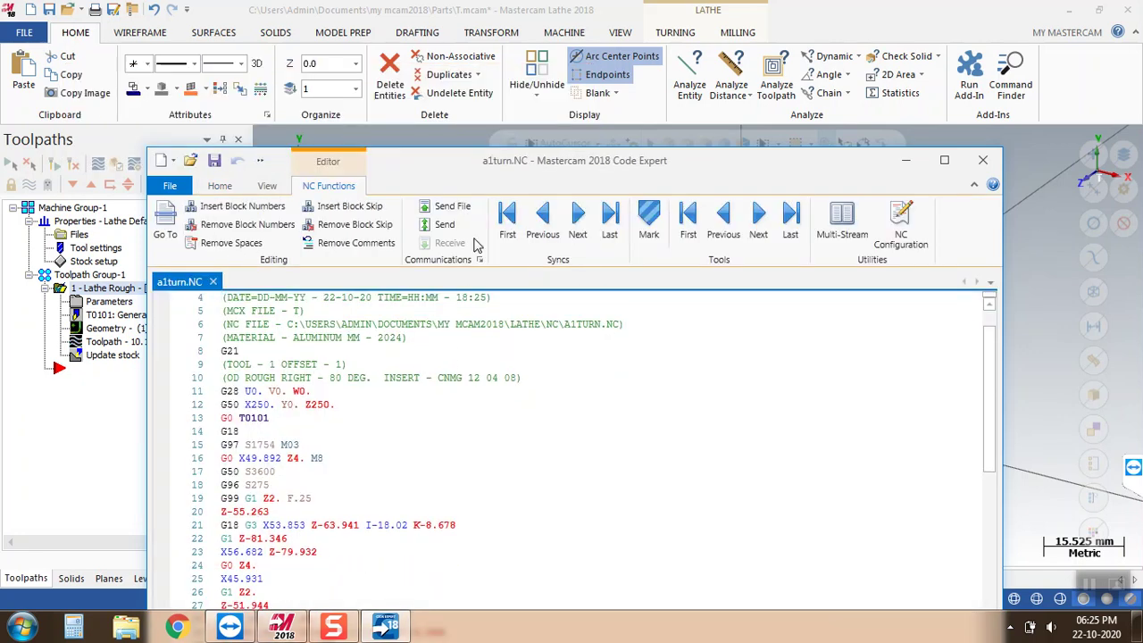
{"action": "left_click_drag", "start_coordinate": [1002, 255], "coordinate": [560, 251]}
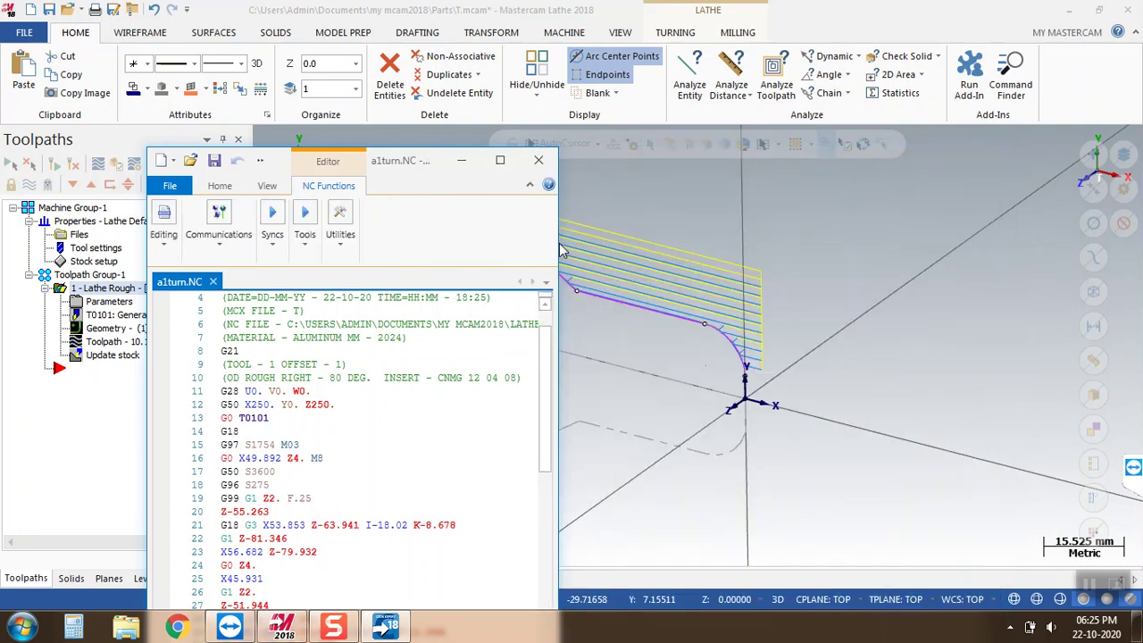
{"action": "left_click_drag", "start_coordinate": [413, 164], "coordinate": [1141, 13]}
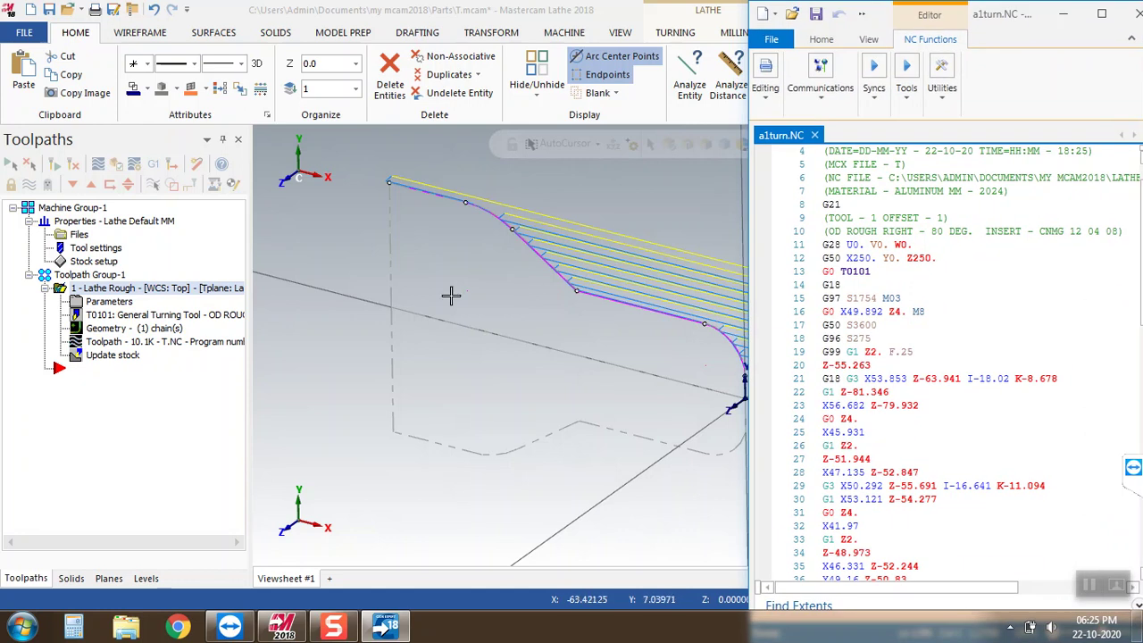
Open the Verify simulation alongside the NC code, close its Move List and Collision Report, and narrow the simulator window.
{"action": "left_click", "coordinate": [399, 342]}
{"action": "middle_click_drag", "start_coordinate": [416, 344], "coordinate": [818, 445]}
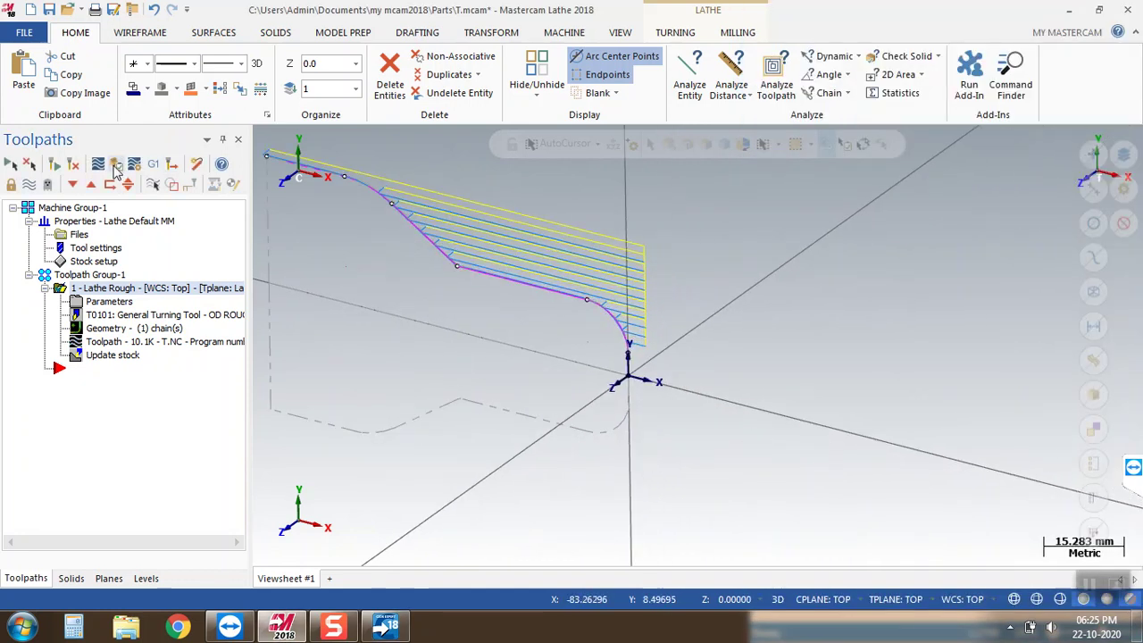
{"action": "left_click", "coordinate": [117, 172]}
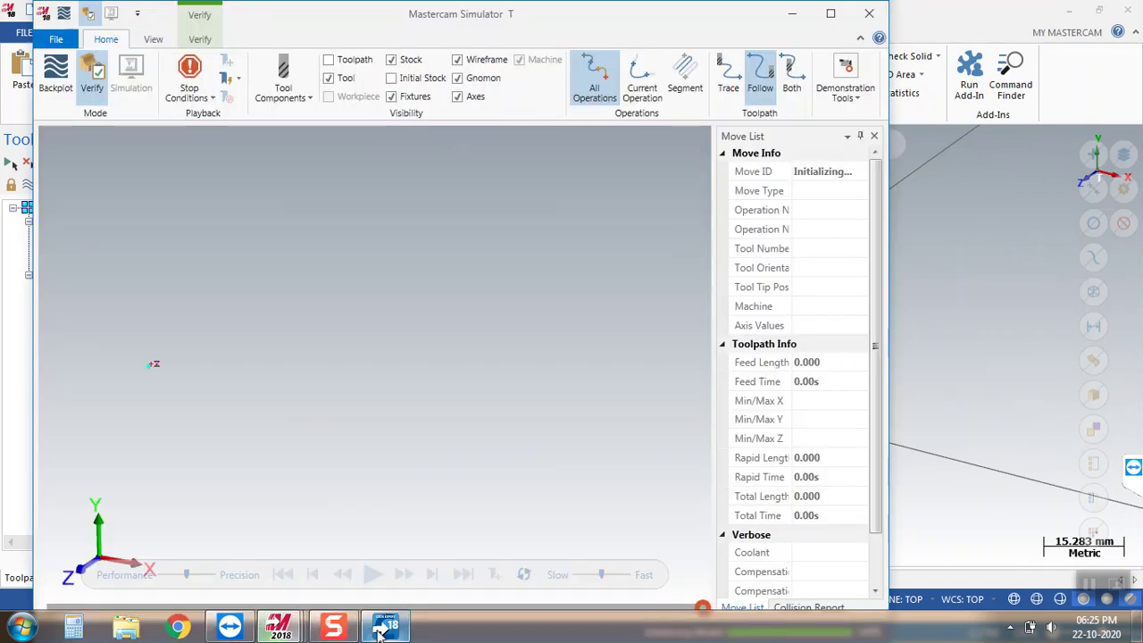
{"action": "left_click", "coordinate": [384, 628]}
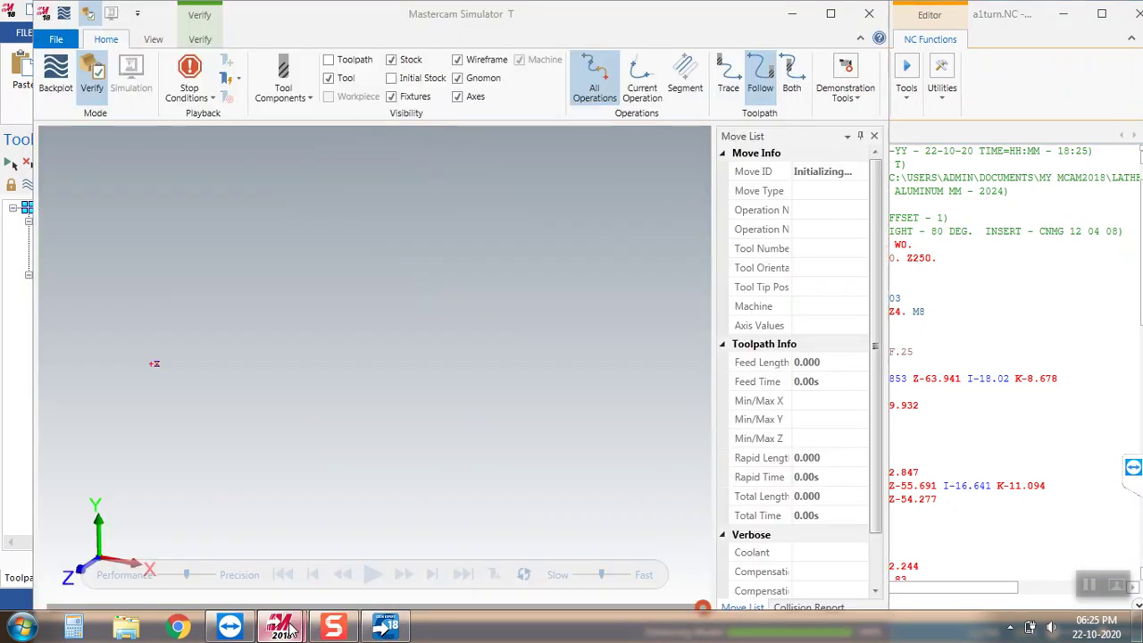
{"action": "mouse_move", "coordinate": [297, 627]}
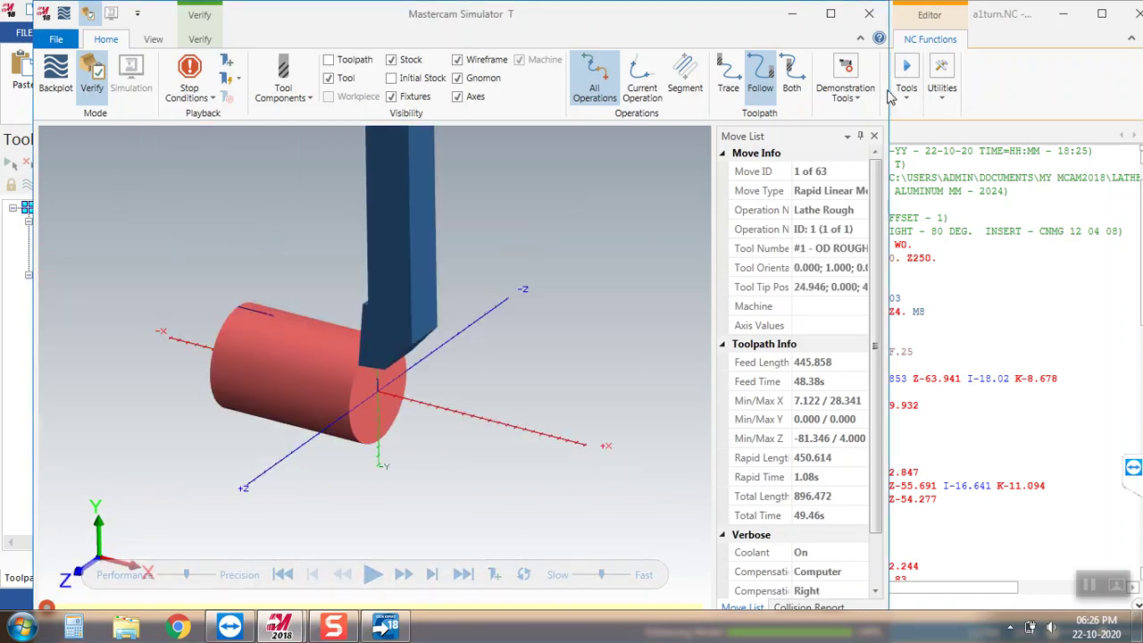
{"action": "left_click_drag", "start_coordinate": [885, 89], "coordinate": [607, 75]}
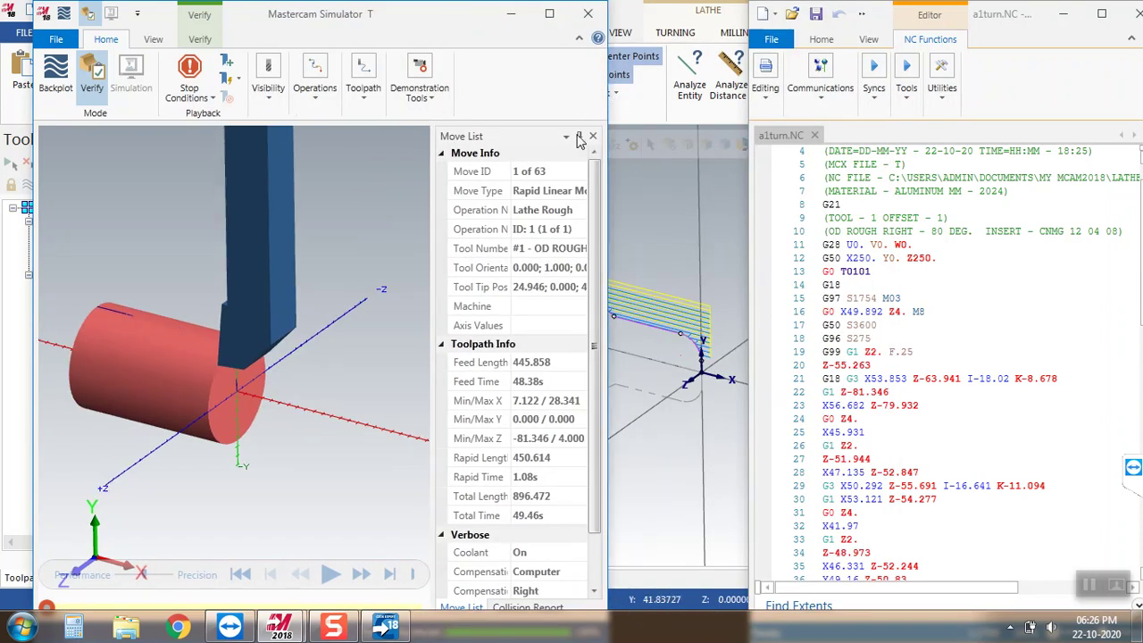
{"action": "left_click", "coordinate": [592, 137]}
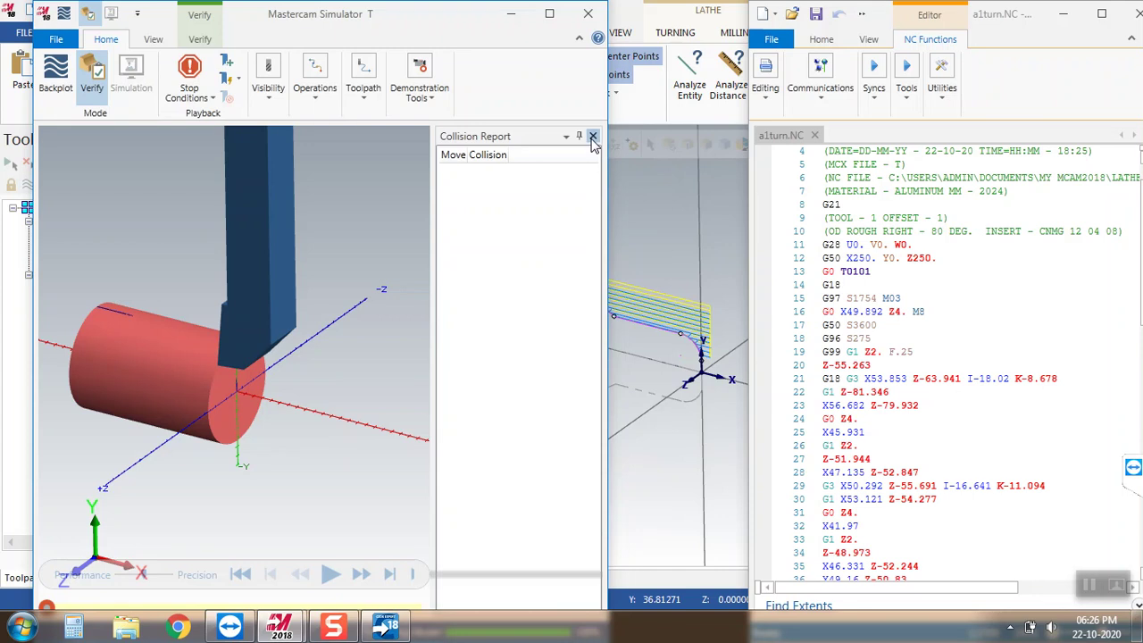
{"action": "left_click", "coordinate": [592, 136]}
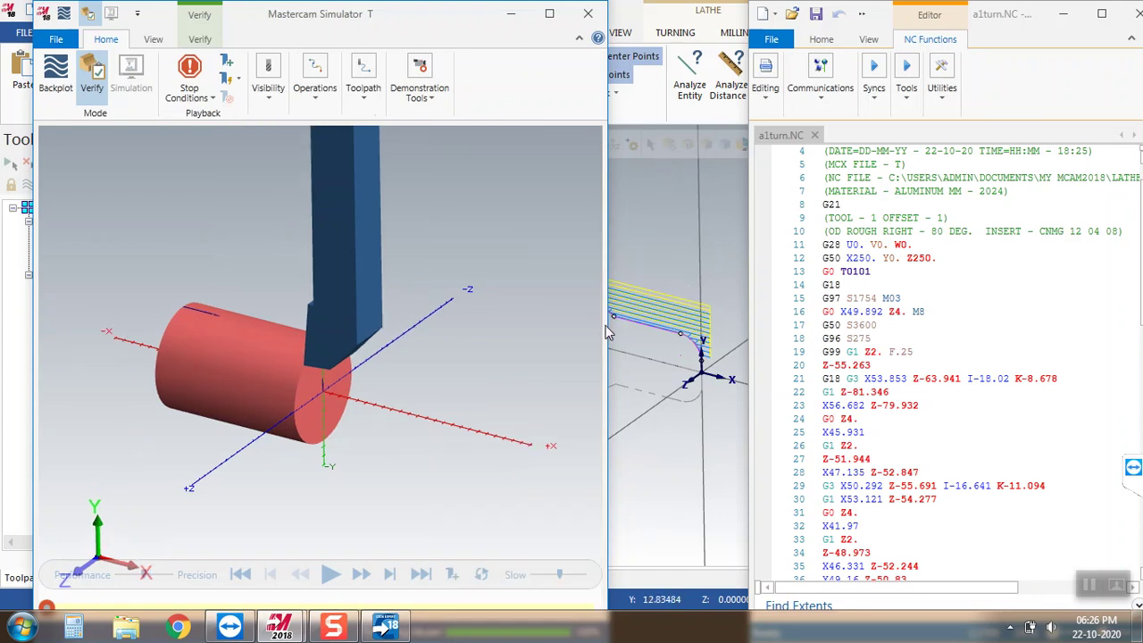
{"action": "left_click_drag", "start_coordinate": [435, 301], "coordinate": [393, 301]}
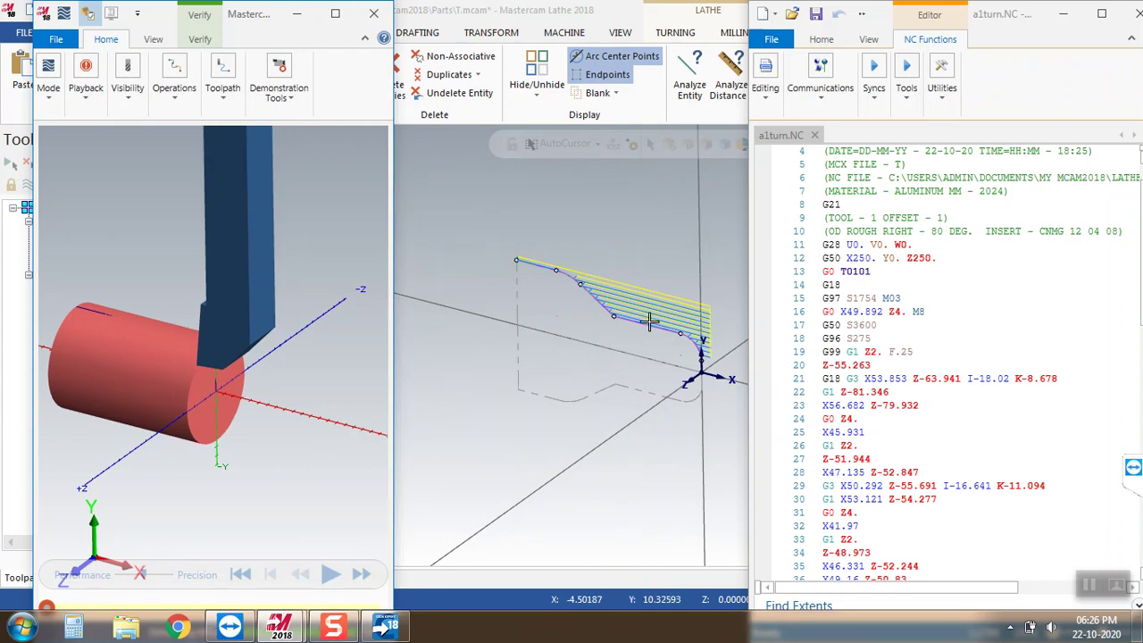
Run the solid stock simulation of the Lathe Rough operation, then close the simulator and the a1turn.NC code editor.
{"action": "left_click", "coordinate": [329, 576]}
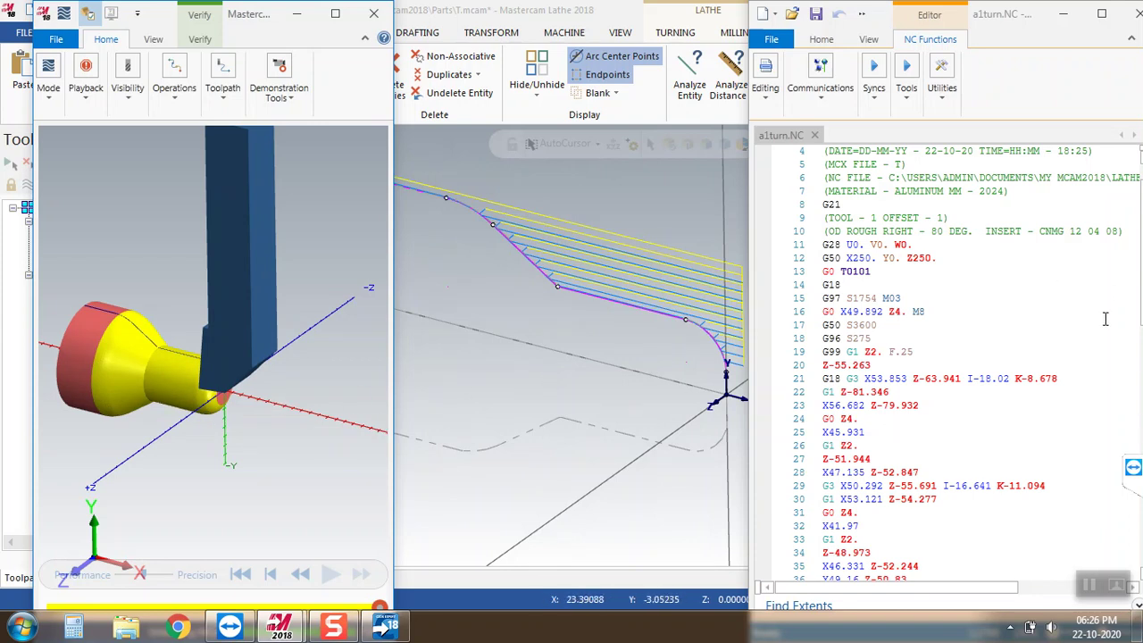
{"action": "left_click", "coordinate": [374, 12]}
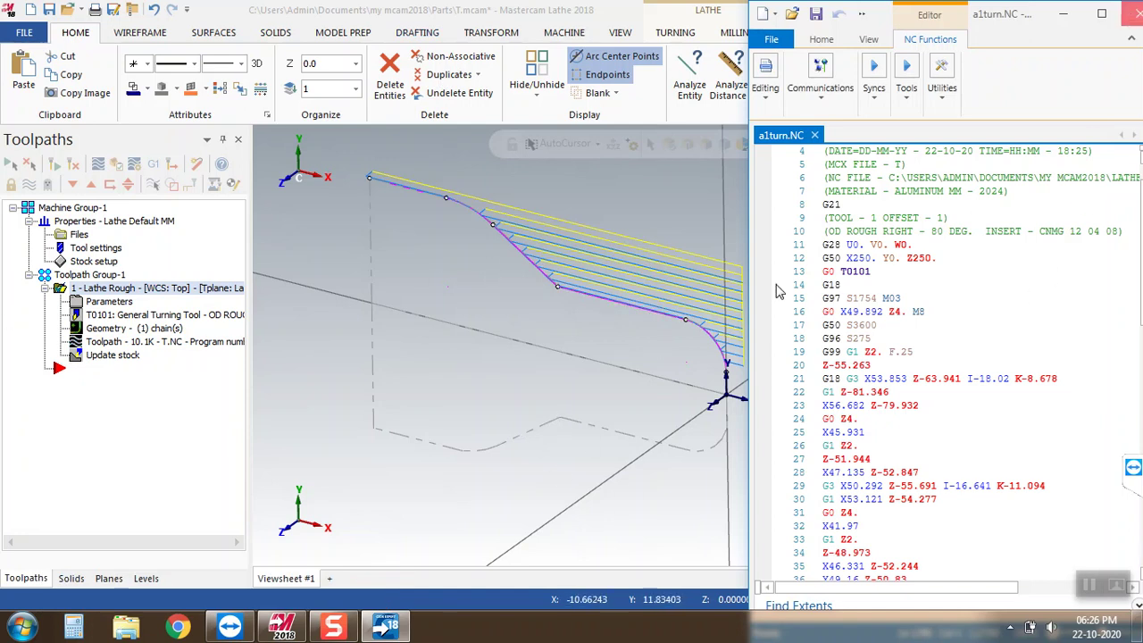
{"action": "left_click", "coordinate": [1134, 13]}
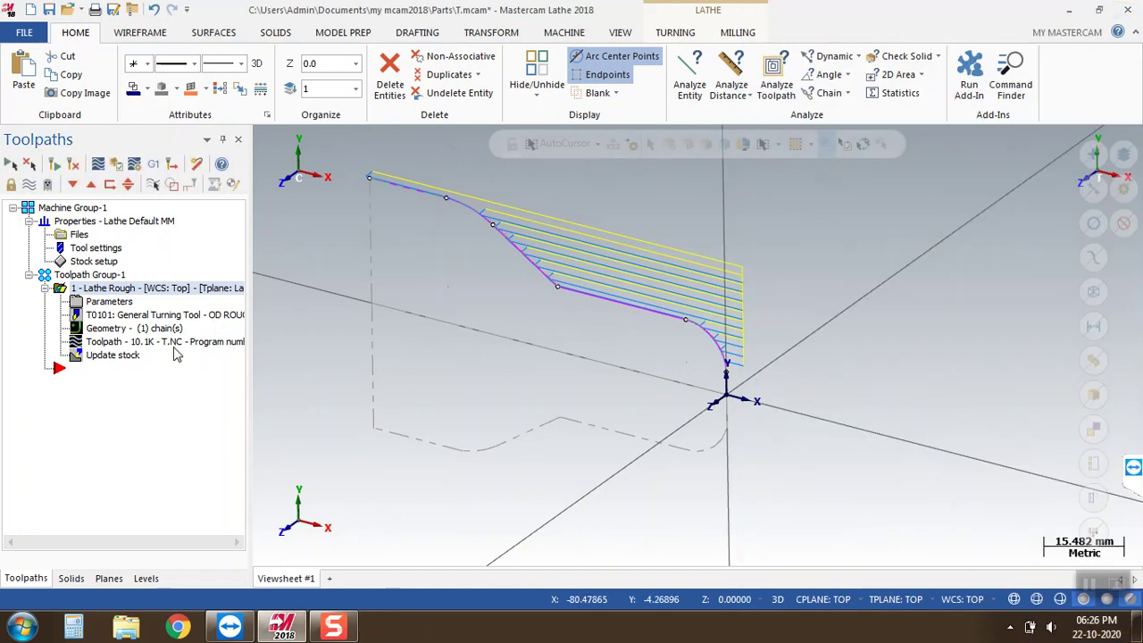
{"action": "left_click", "coordinate": [675, 32]}
{"action": "left_click", "coordinate": [258, 97]}
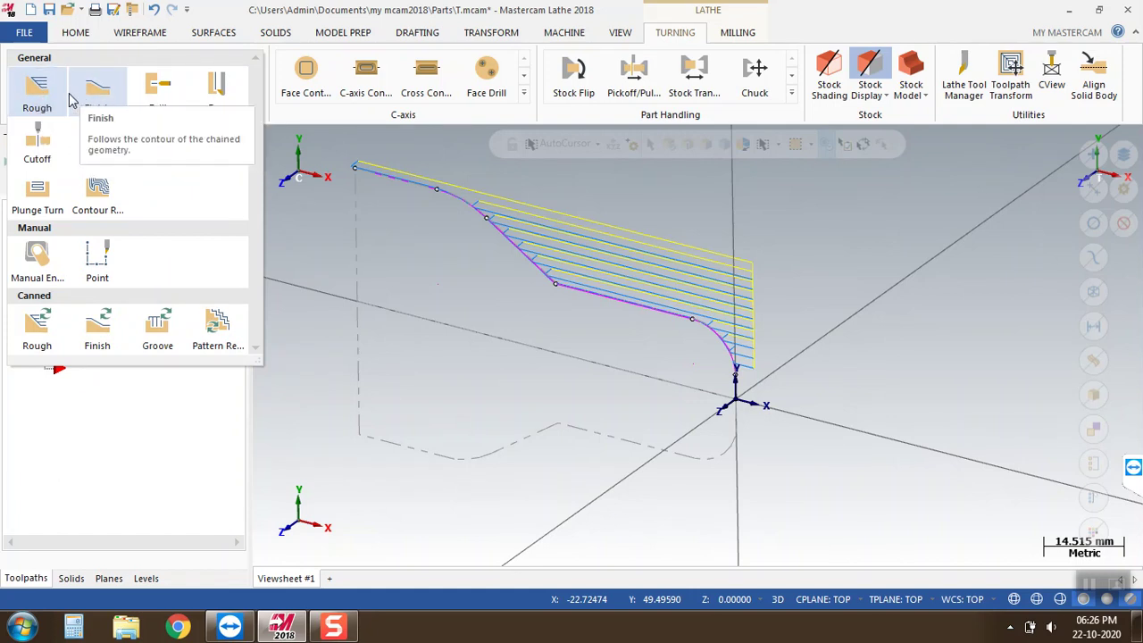
{"action": "scroll", "coordinate": [483, 339], "scroll_direction": "down", "scroll_amount": 2}
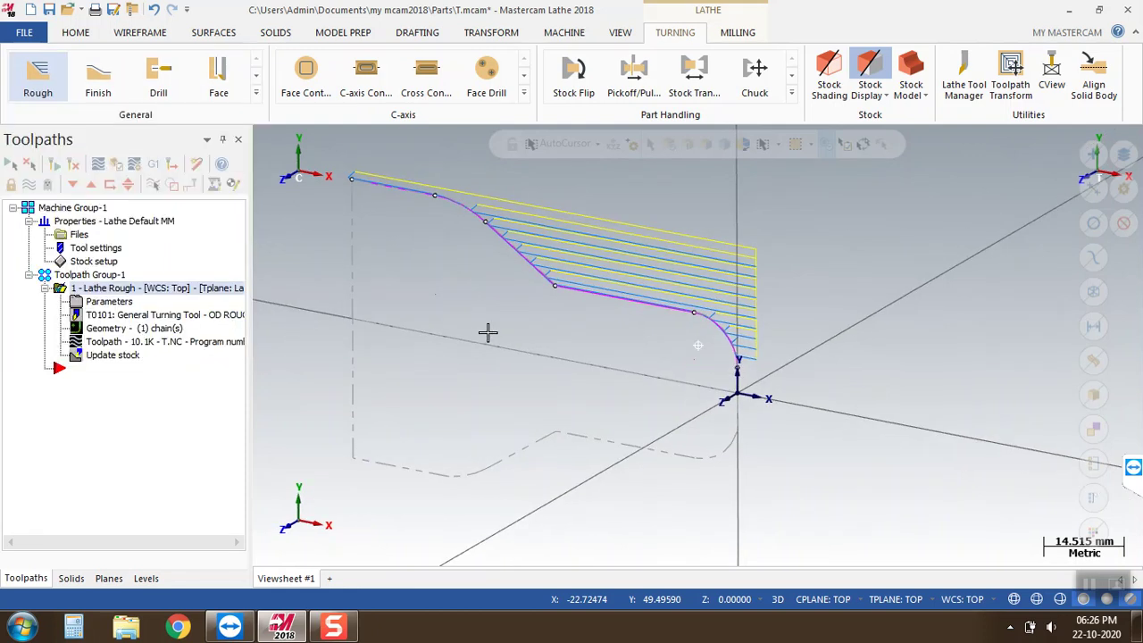
{"action": "scroll", "coordinate": [381, 267], "scroll_direction": "up", "scroll_amount": 2}
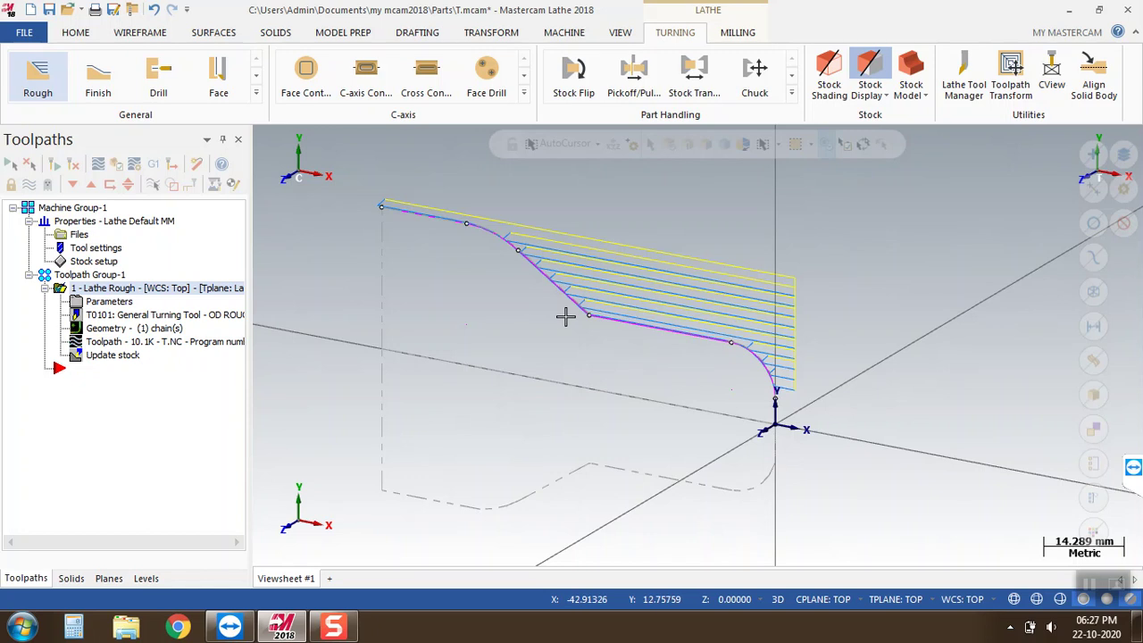
{"action": "middle_click_drag", "start_coordinate": [786, 482], "coordinate": [842, 521]}
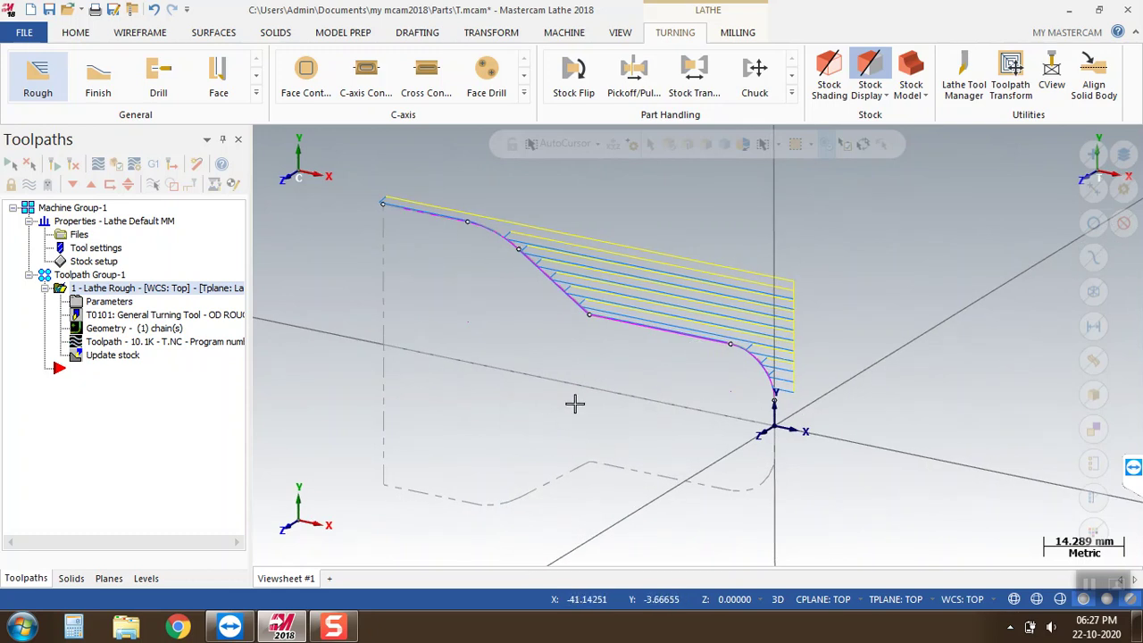
{"action": "mouse_move", "coordinate": [541, 370]}
{"action": "middle_mouse_down"}
{"action": "mouse_move", "coordinate": [535, 350]}
{"action": "mouse_move", "coordinate": [542, 375]}
{"action": "middle_mouse_up"}
{"action": "scroll", "coordinate": [459, 281], "scroll_direction": "up", "scroll_amount": 1}
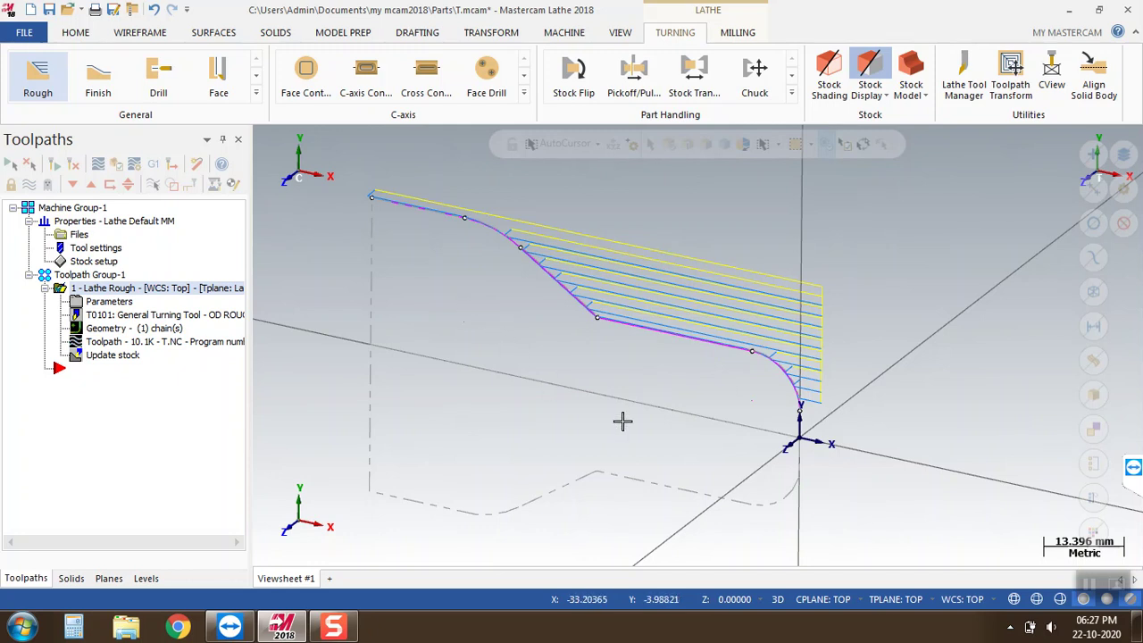
Open the Verify simulation of the Lathe Rough operation and maximize the simulator window.
{"action": "left_click", "coordinate": [1089, 589]}
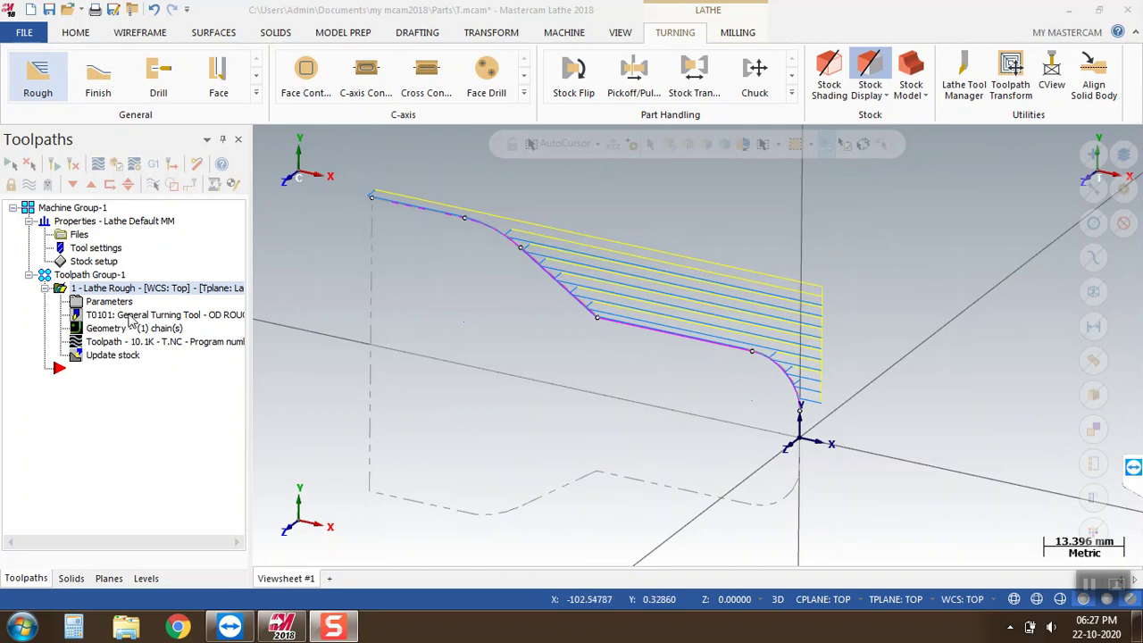
{"action": "left_click", "coordinate": [115, 165]}
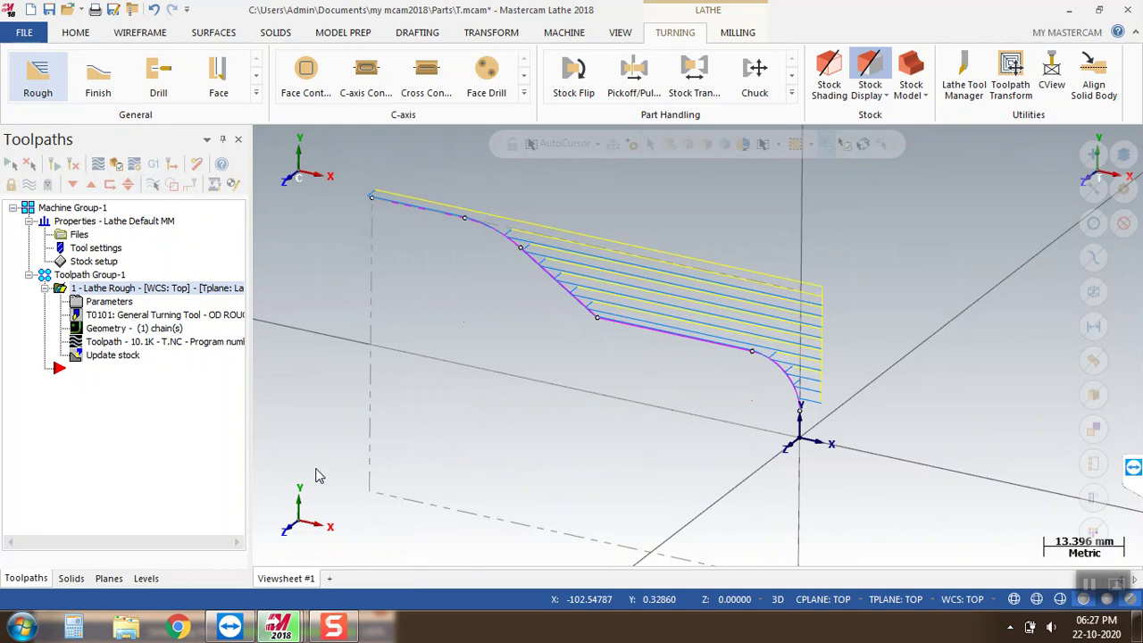
{"action": "mouse_move", "coordinate": [282, 623]}
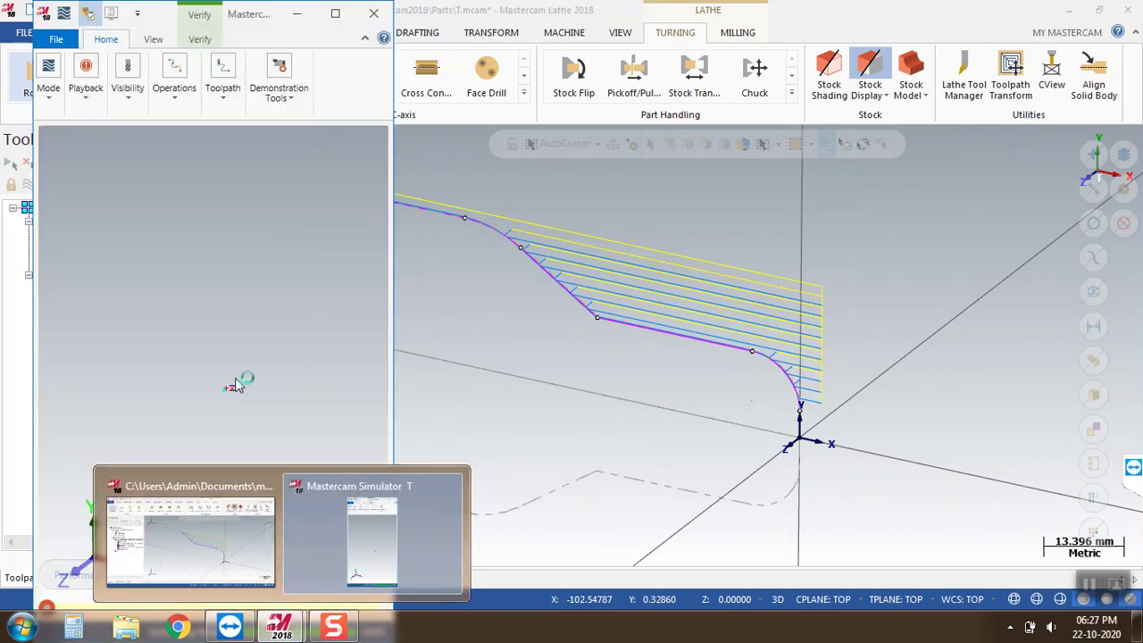
{"action": "left_click", "coordinate": [337, 16]}
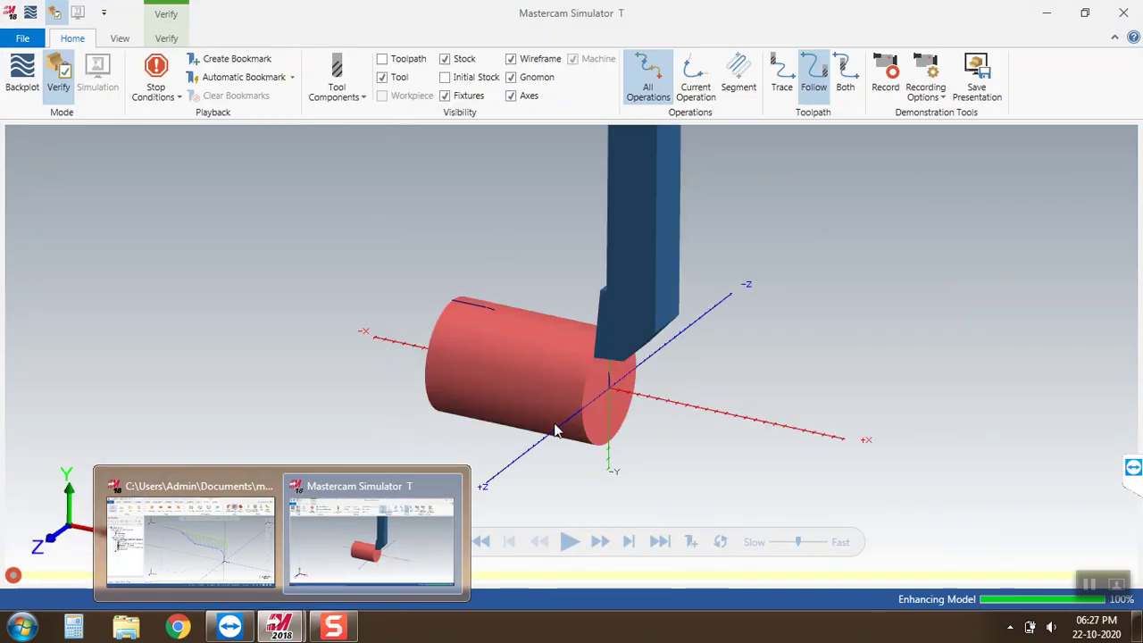
Show the toolpath in the simulator and cycle the stock visibility until the stock is translucent.
{"action": "scroll", "coordinate": [553, 427], "scroll_direction": "up", "scroll_amount": 3}
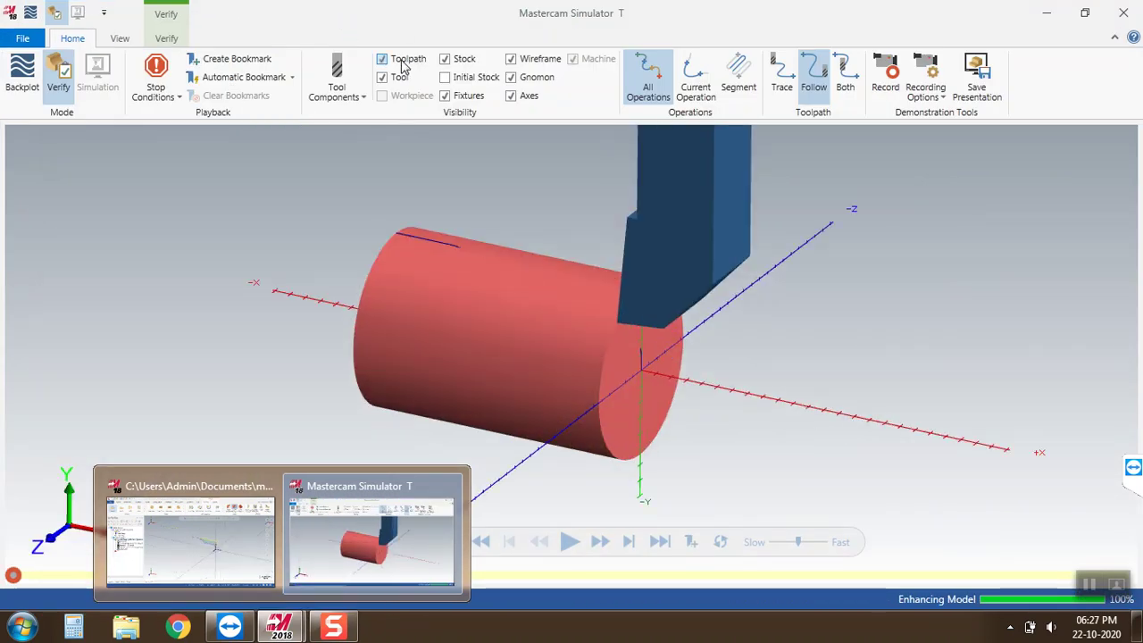
{"action": "left_click", "coordinate": [444, 59]}
{"action": "left_click", "coordinate": [445, 59]}
{"action": "left_click", "coordinate": [445, 59]}
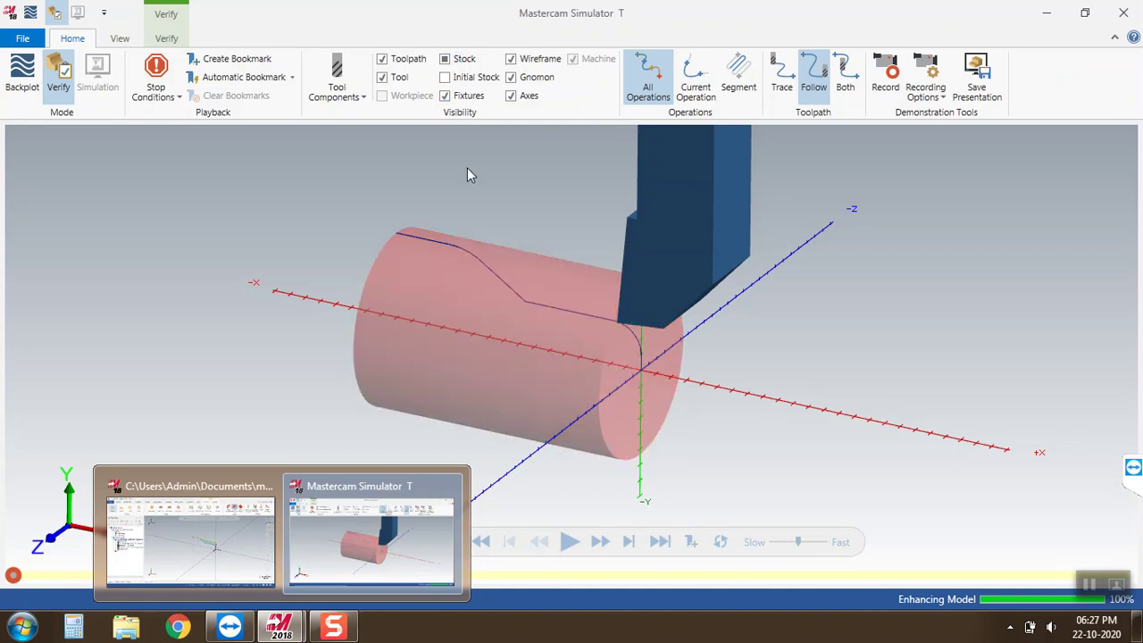
{"action": "left_click", "coordinate": [444, 59]}
{"action": "left_click", "coordinate": [445, 59]}
{"action": "left_click", "coordinate": [443, 59]}
Cycle the tool's visibility back to fully shown and turn on the initial stock display.
{"action": "left_click", "coordinate": [382, 78]}
{"action": "left_click", "coordinate": [382, 78]}
{"action": "left_click", "coordinate": [382, 77]}
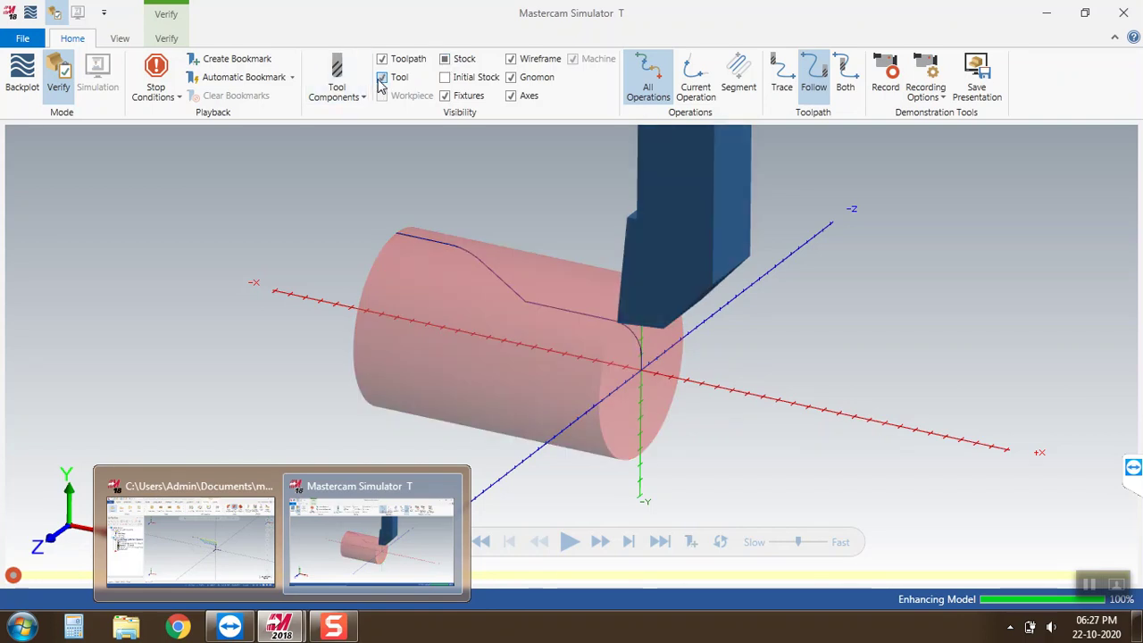
{"action": "left_click", "coordinate": [445, 78]}
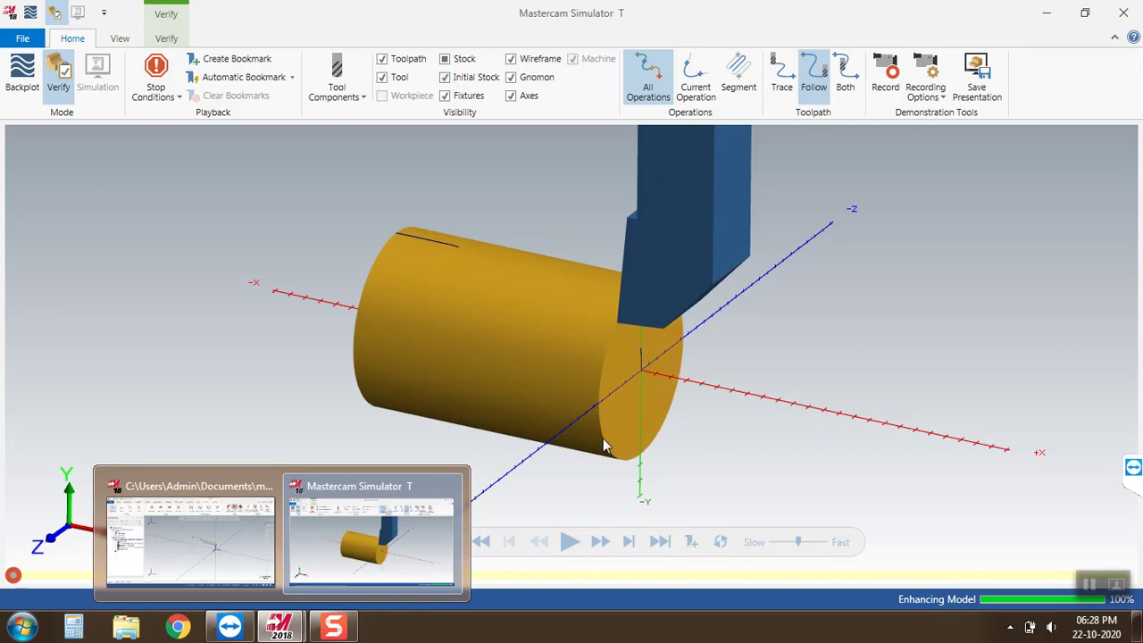
Run the roughing simulation, making the initial stock translucent and the machined stock solid during playback.
{"action": "left_click", "coordinate": [570, 542]}
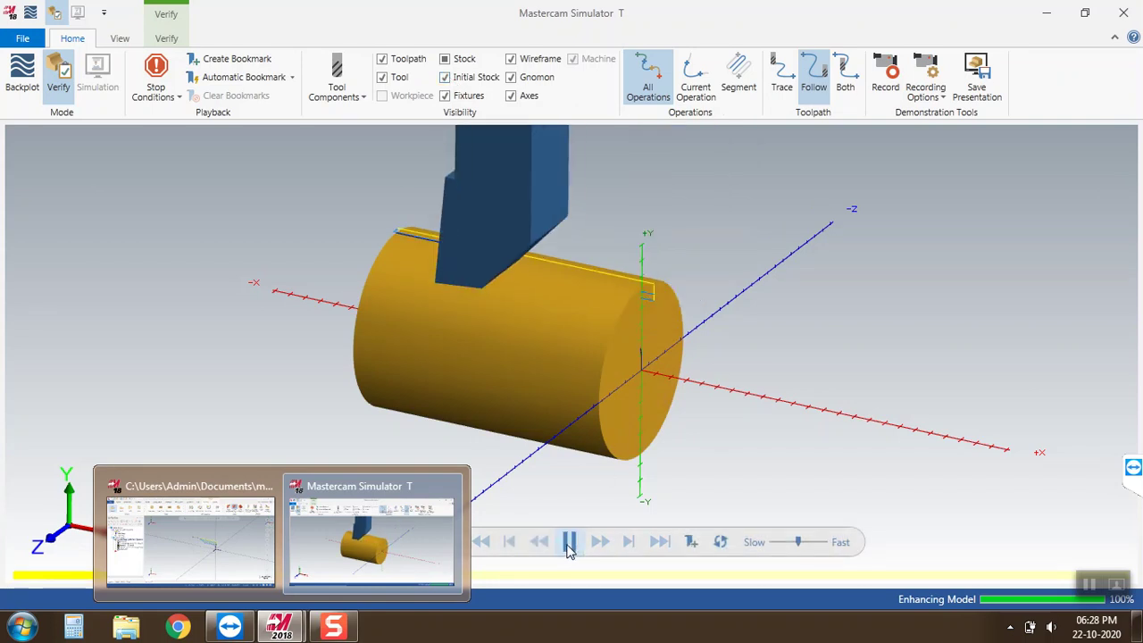
{"action": "left_click", "coordinate": [446, 76]}
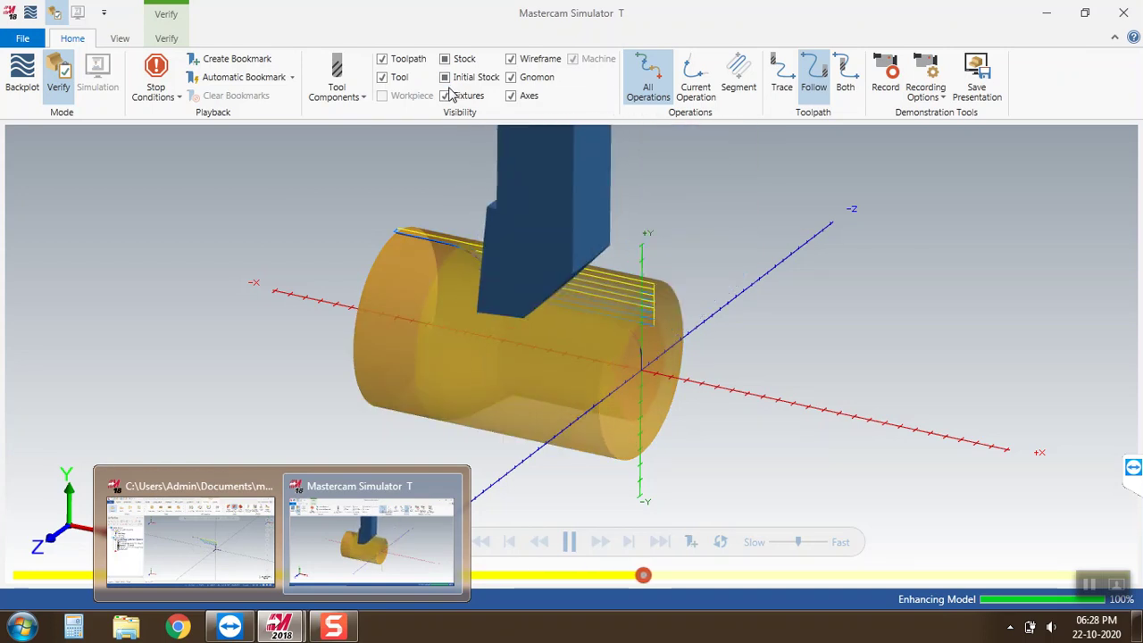
{"action": "left_click", "coordinate": [446, 60]}
{"action": "left_click", "coordinate": [445, 59]}
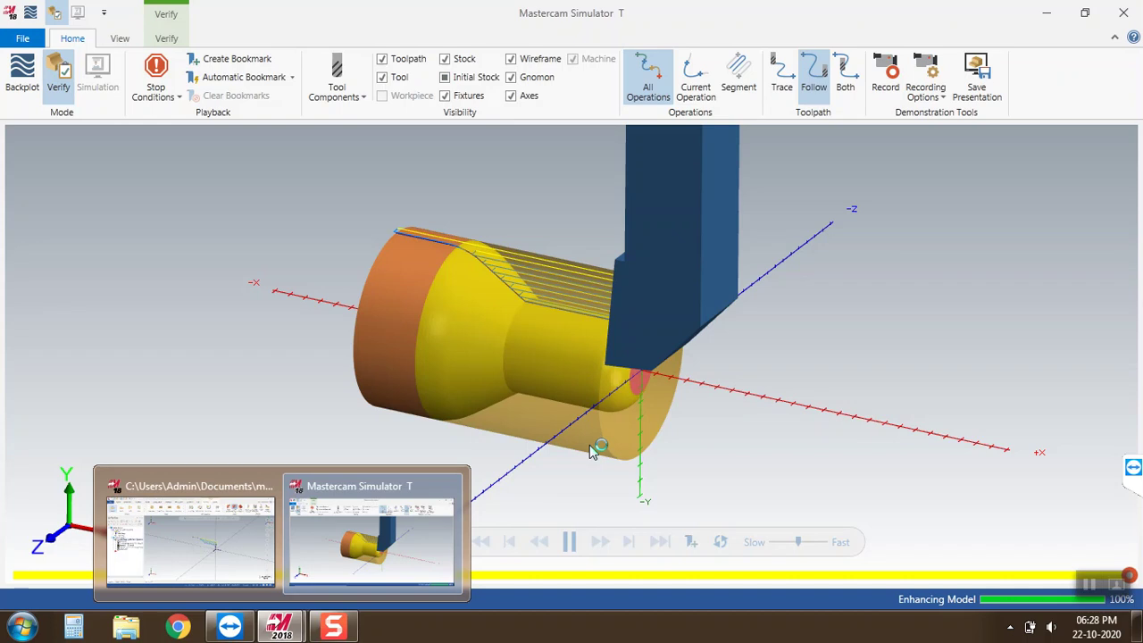
{"action": "scroll", "coordinate": [624, 433], "scroll_direction": "up", "scroll_amount": 2}
{"action": "scroll", "coordinate": [634, 439], "scroll_direction": "down", "scroll_amount": 2}
{"action": "scroll", "coordinate": [634, 438], "scroll_direction": "up", "scroll_amount": 3}
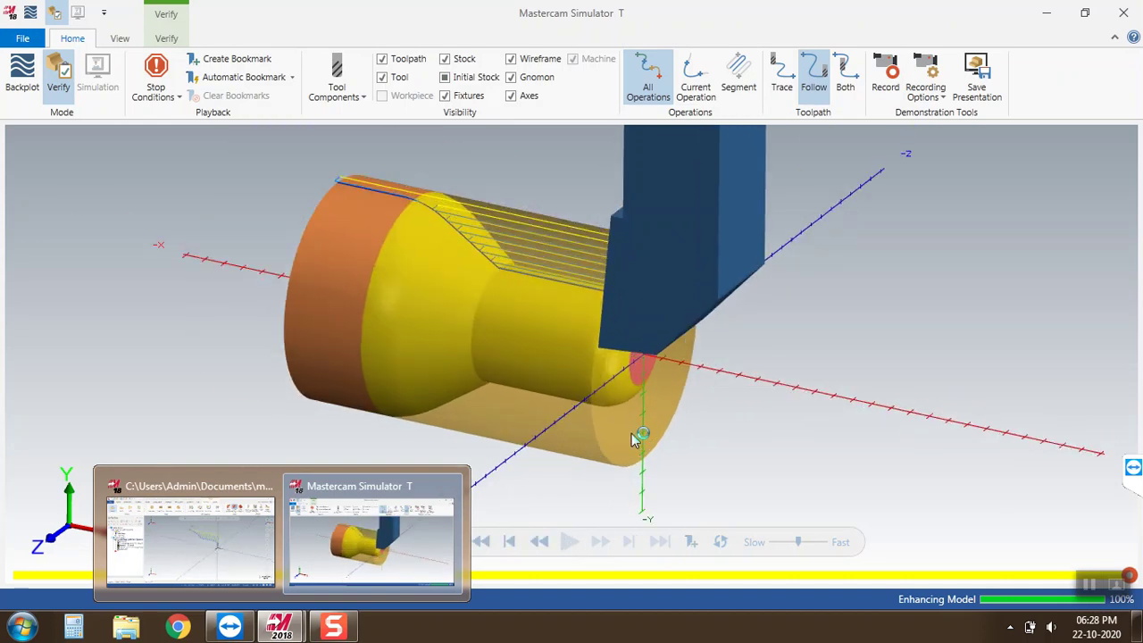
Turn on the Compare analysis and section the simulated part with the YZ clipping plane set to Clip Left.
{"action": "left_click", "coordinate": [119, 39]}
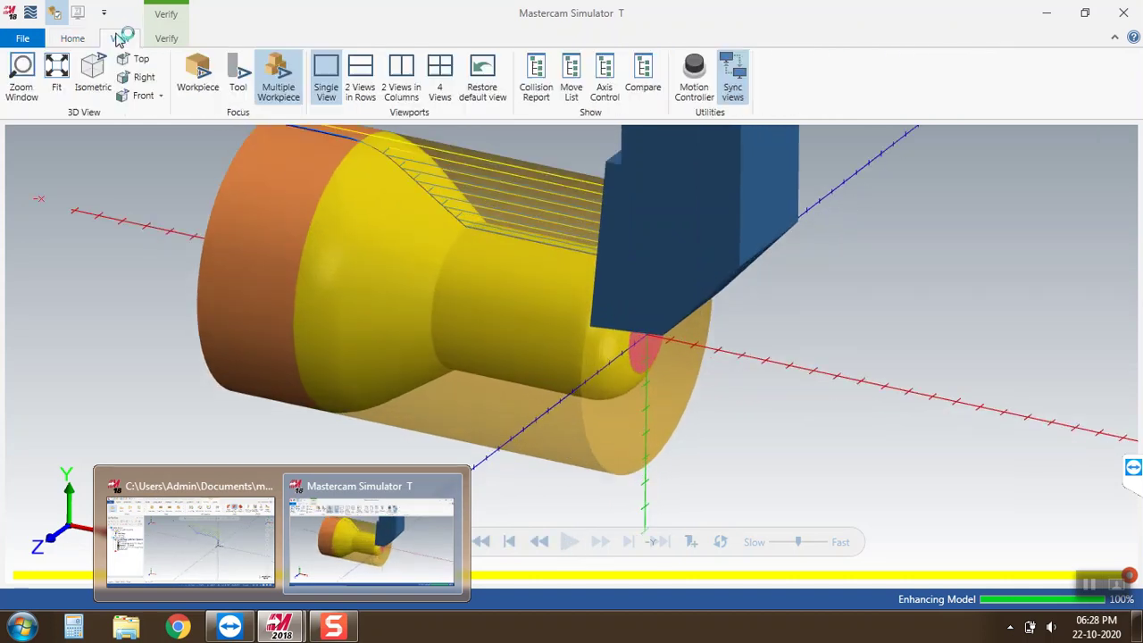
{"action": "left_click", "coordinate": [163, 38]}
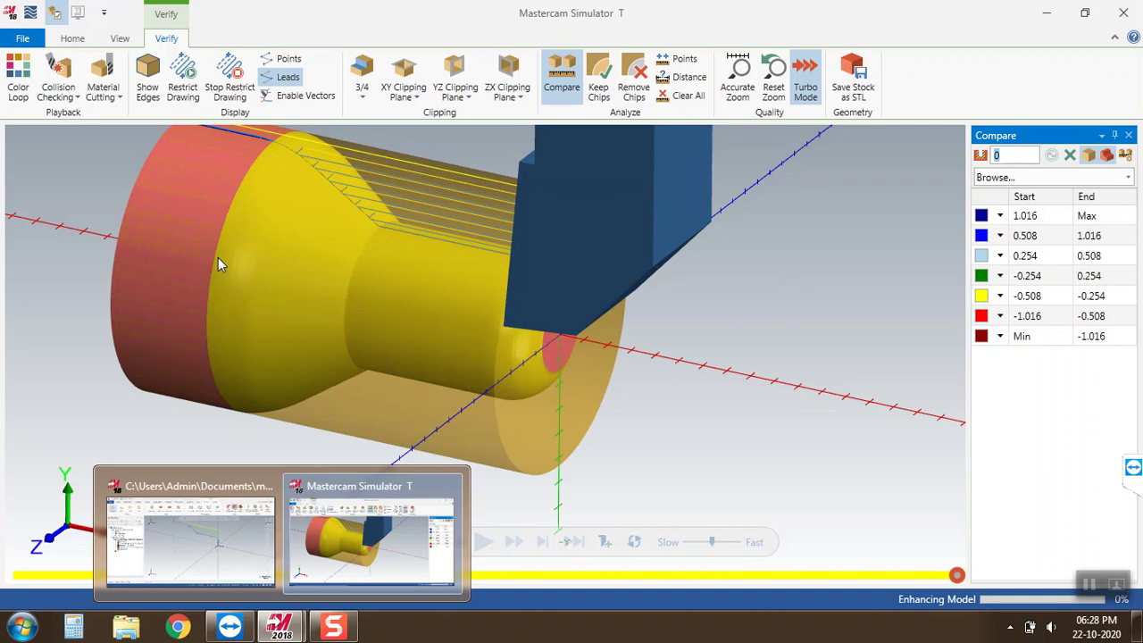
{"action": "left_click", "coordinate": [402, 101]}
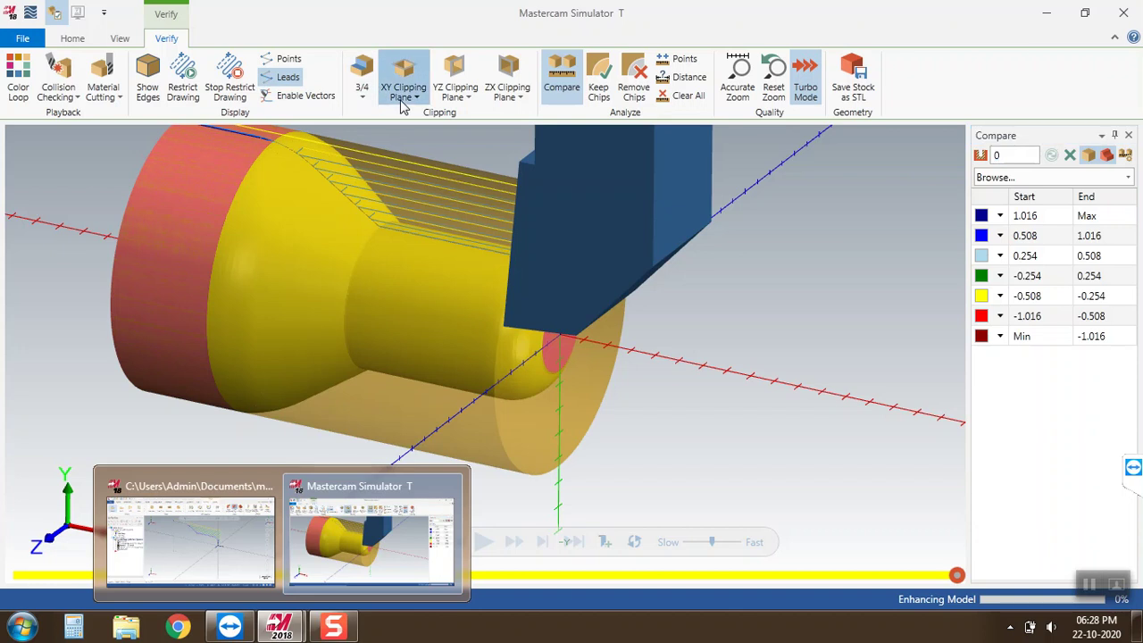
{"action": "left_click", "coordinate": [465, 95]}
{"action": "left_click", "coordinate": [473, 118]}
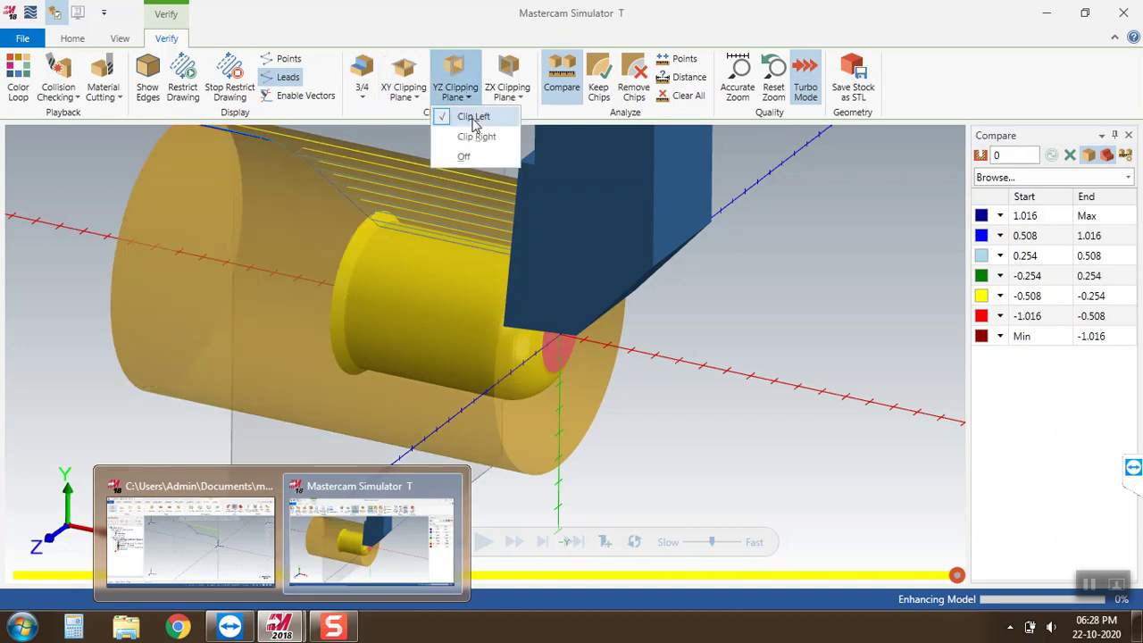